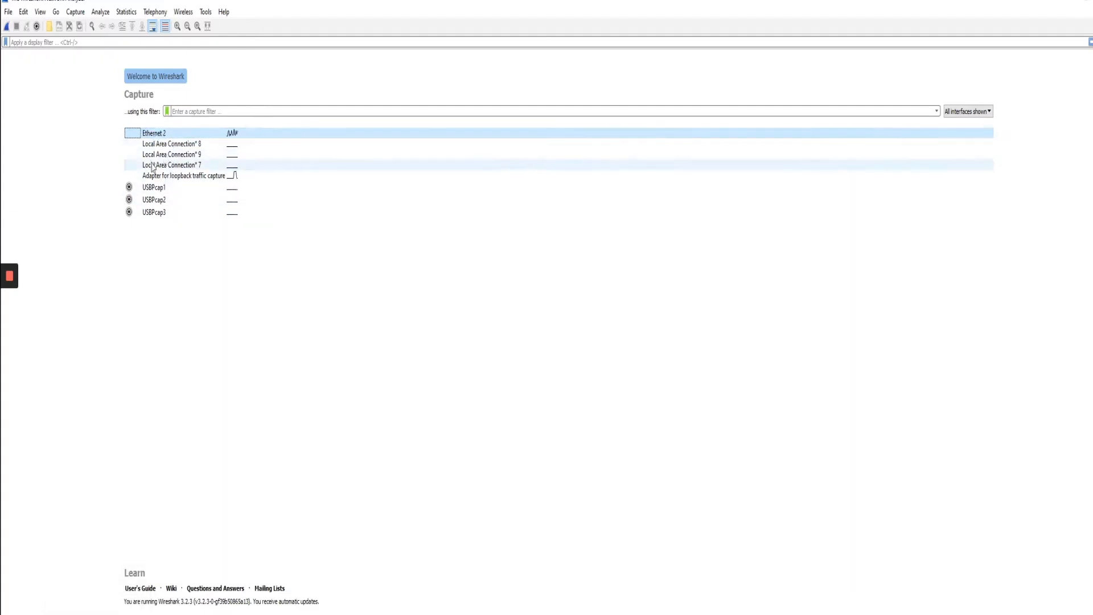
- Start a live packet capture on the Ethernet 2 interface
click(154, 146)
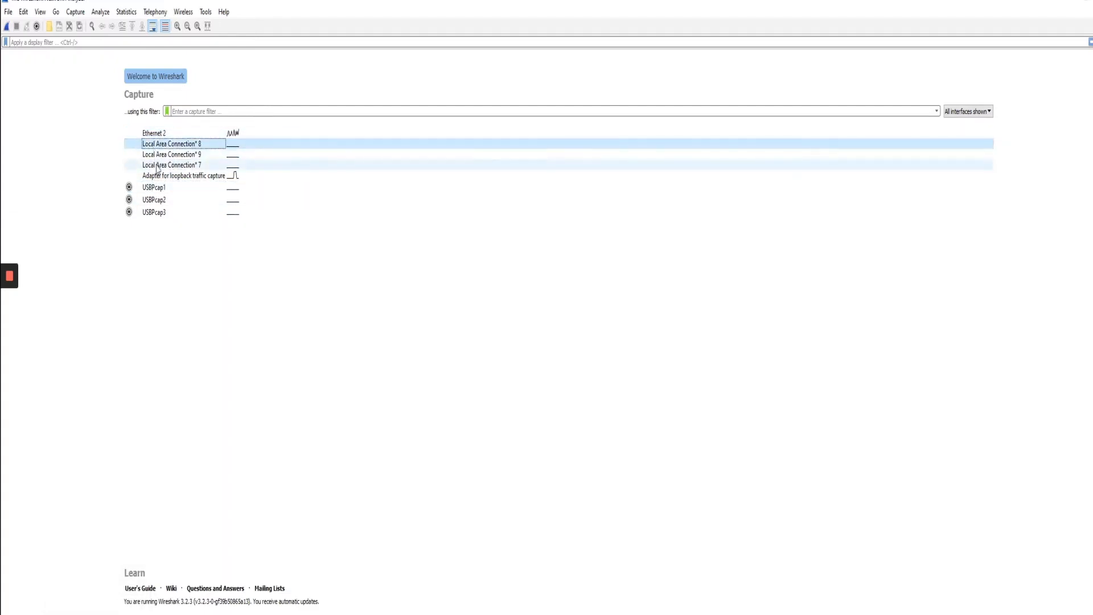
click(153, 212)
click(198, 135)
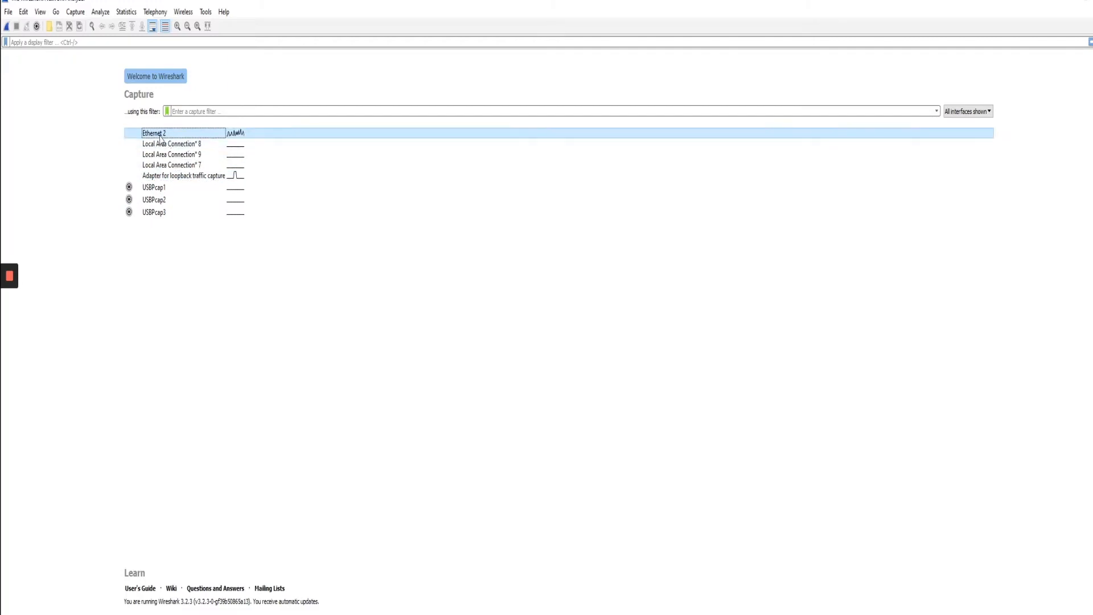
mouse_move(157, 136)
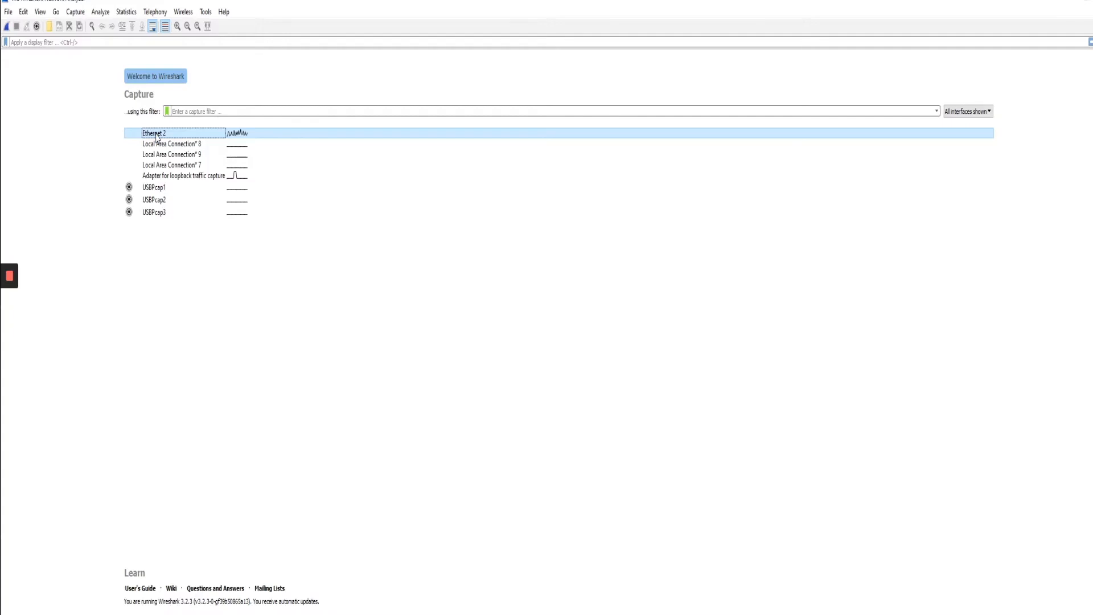
double_click(155, 134)
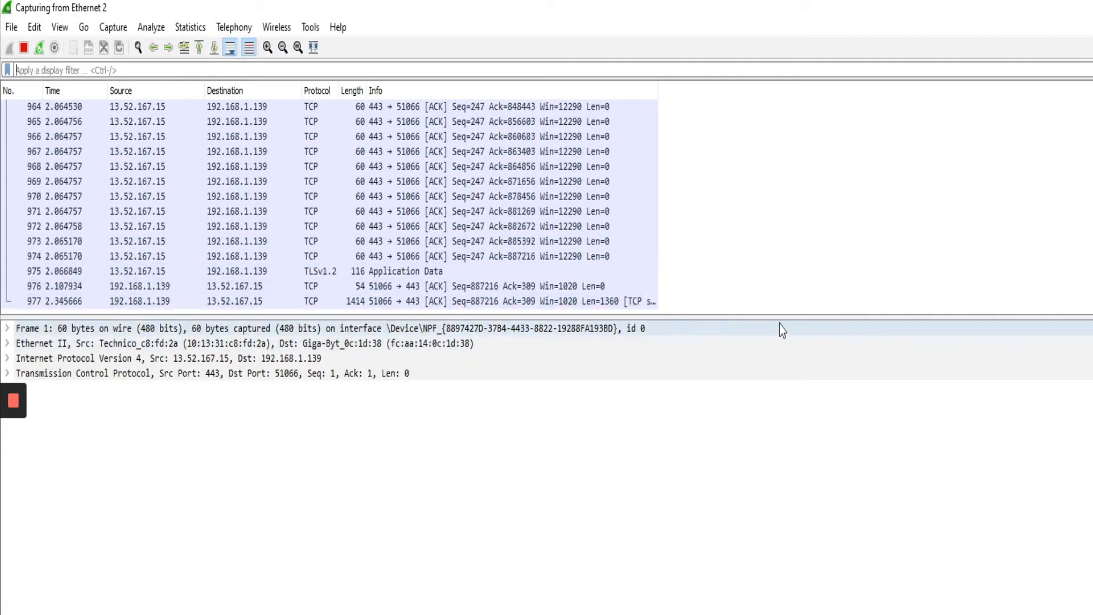
- Enlarge the packet list and select individual captured packets to examine their number, time, source, destination, protocol, length and info columns
drag(793, 315, 791, 443)
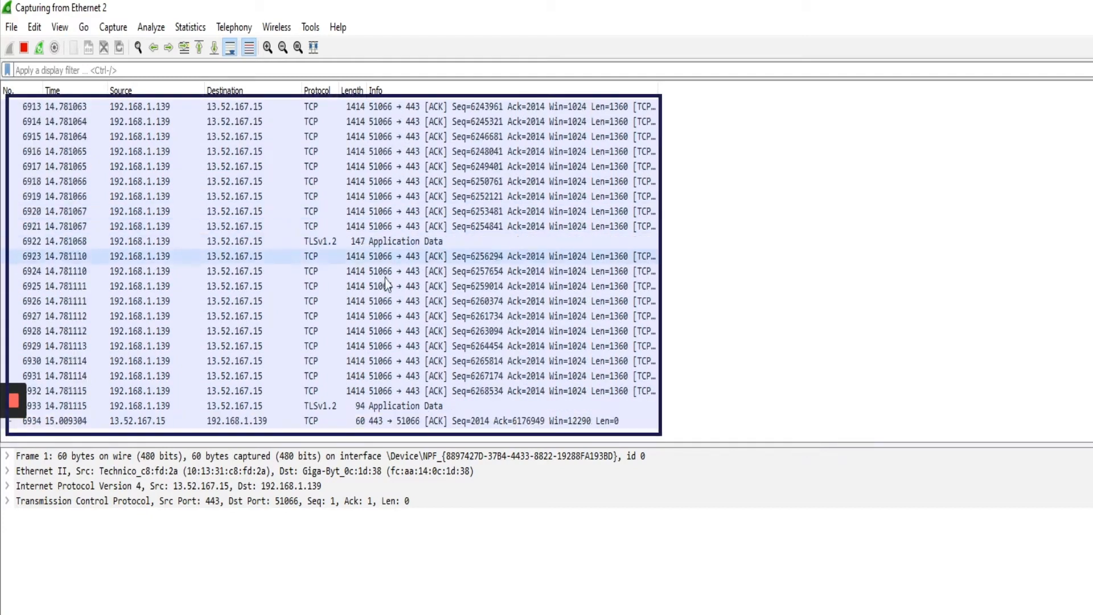
scroll(288, 225, up, 13)
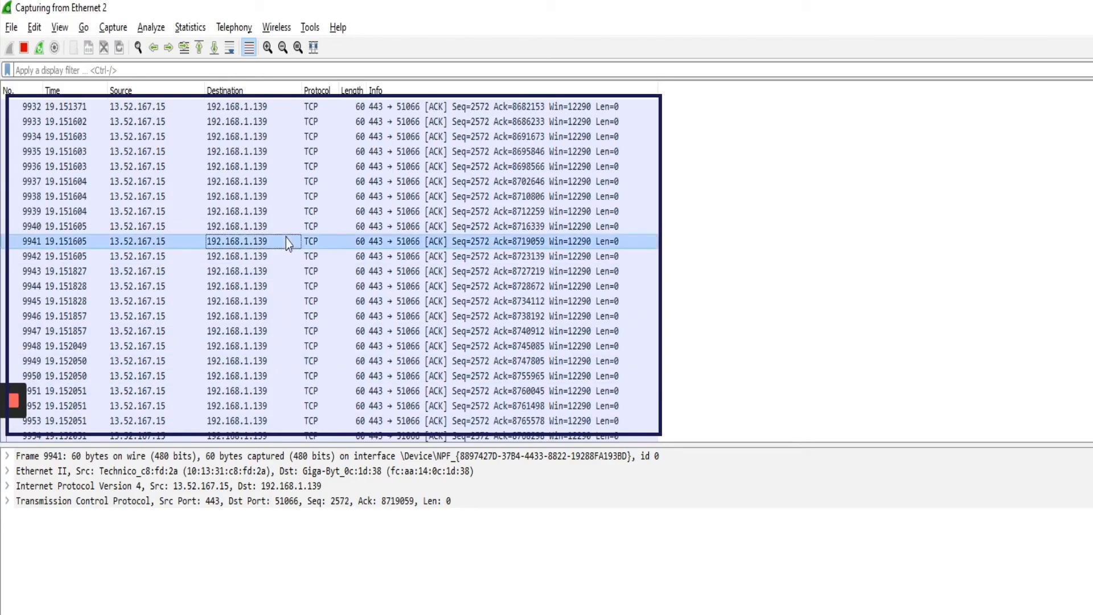
click(250, 196)
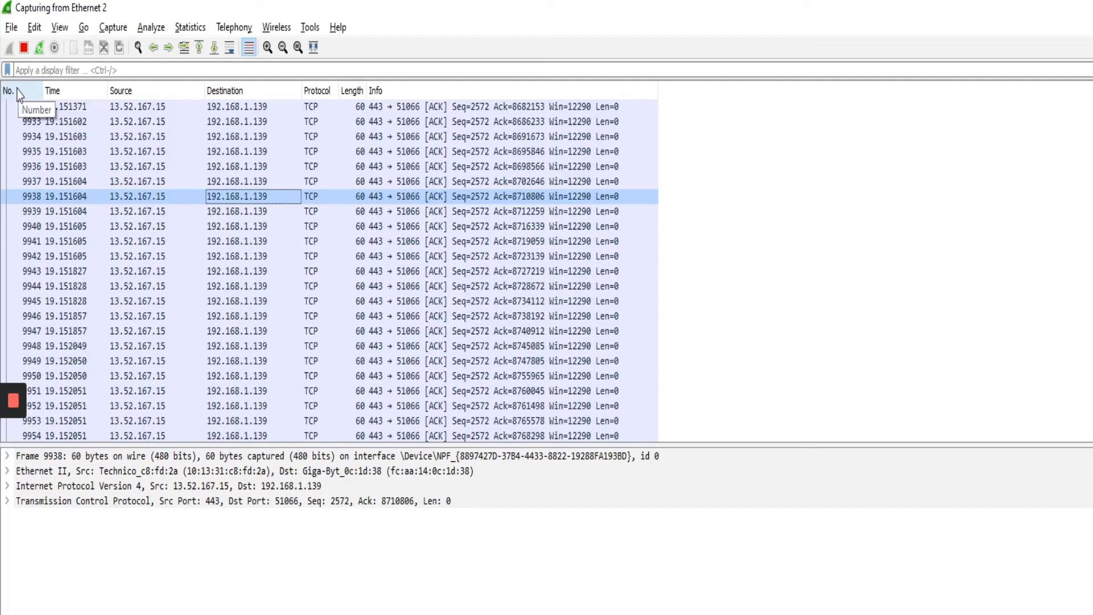
click(279, 240)
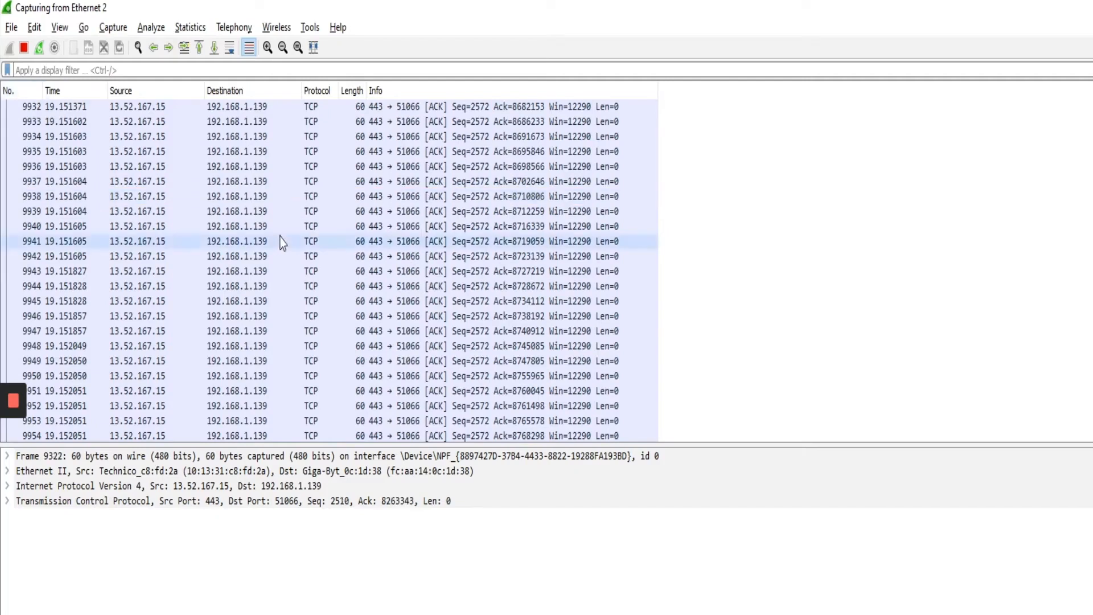
key(Up)
key(Up)
key(Up)
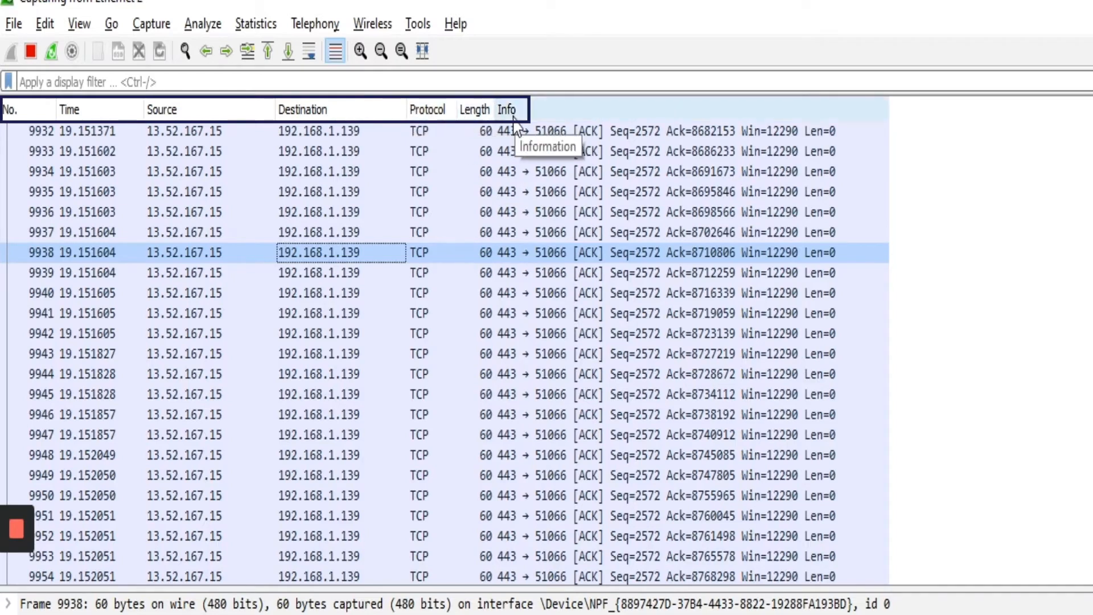
click(484, 435)
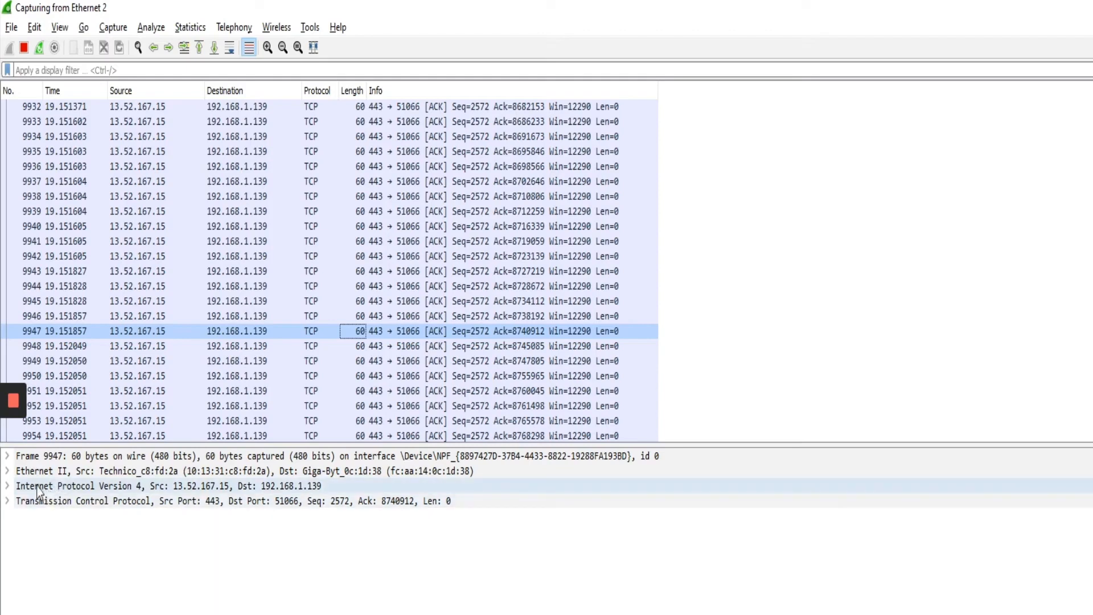
- Select the Frame line of the chosen packet and adjust the heights of the packet list and packet details areas
click(40, 458)
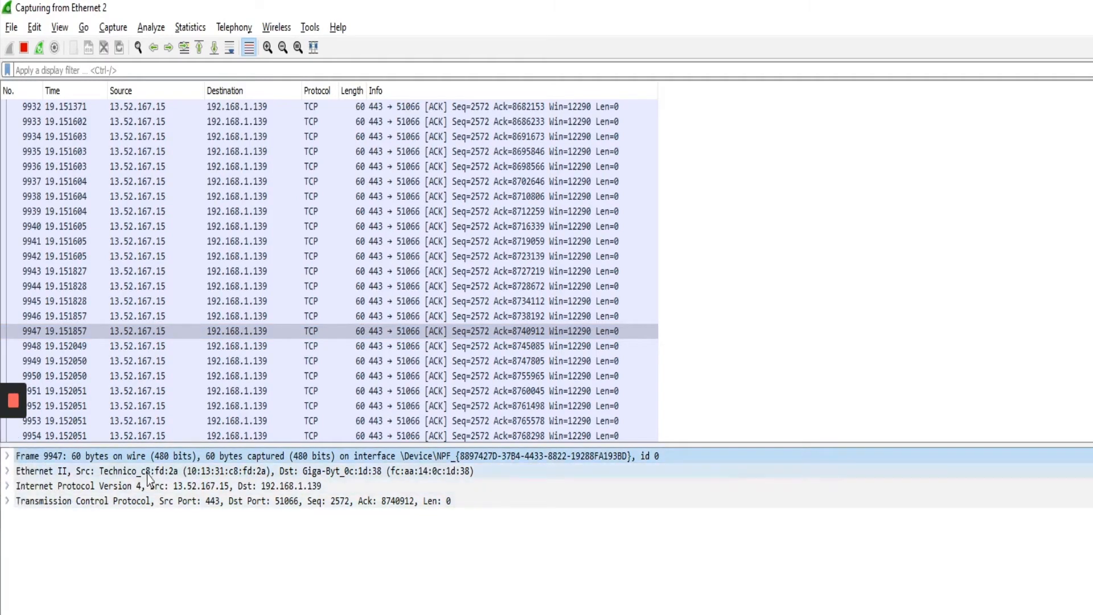
drag(171, 444, 182, 329)
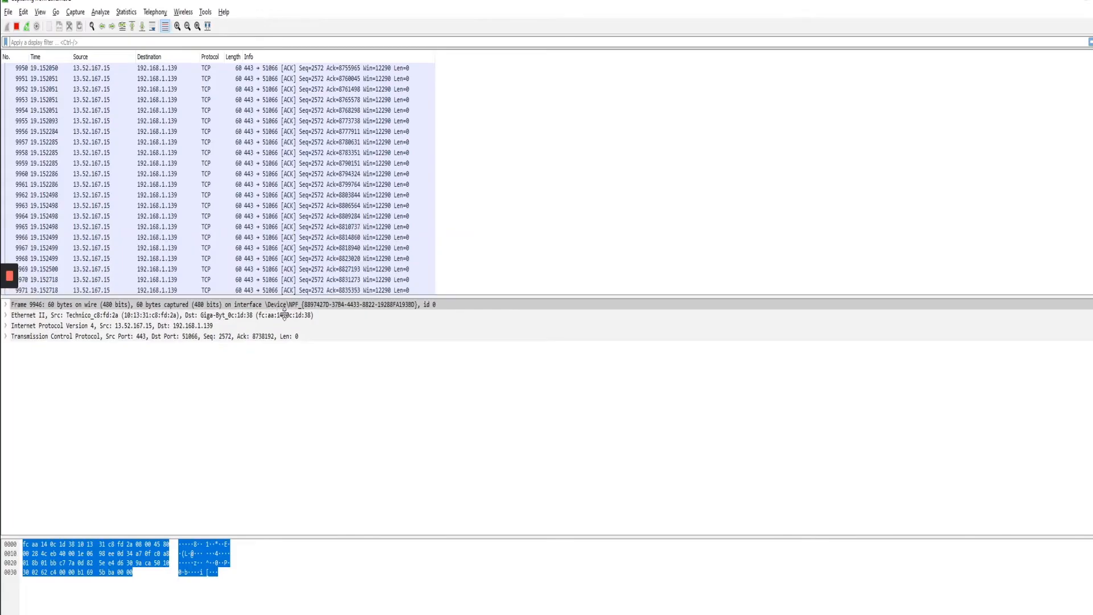
drag(286, 300, 295, 411)
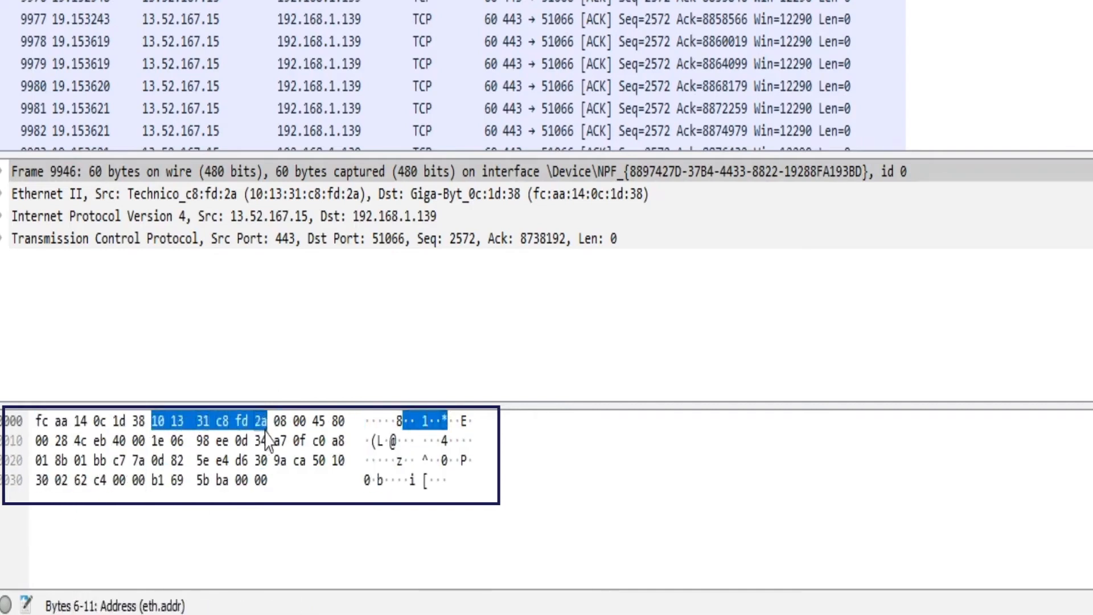
- Expand the packet's Internet Protocol Version 4 details and examine the bytes behind its source, destination and protocol fields
click(2, 216)
scroll(114, 296, down, 2)
scroll(114, 298, down, 1)
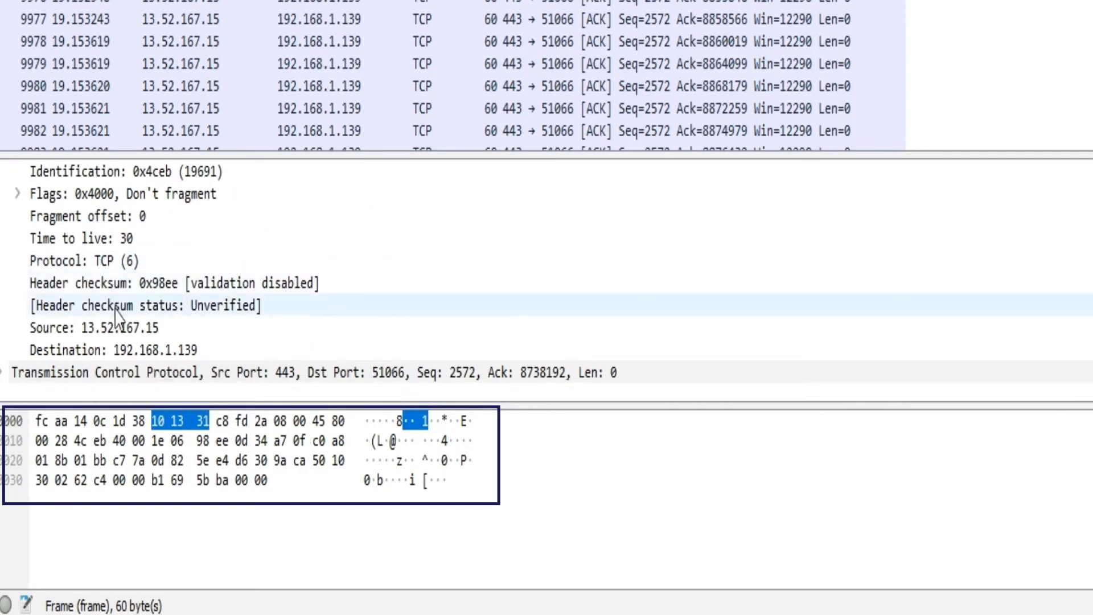
click(117, 329)
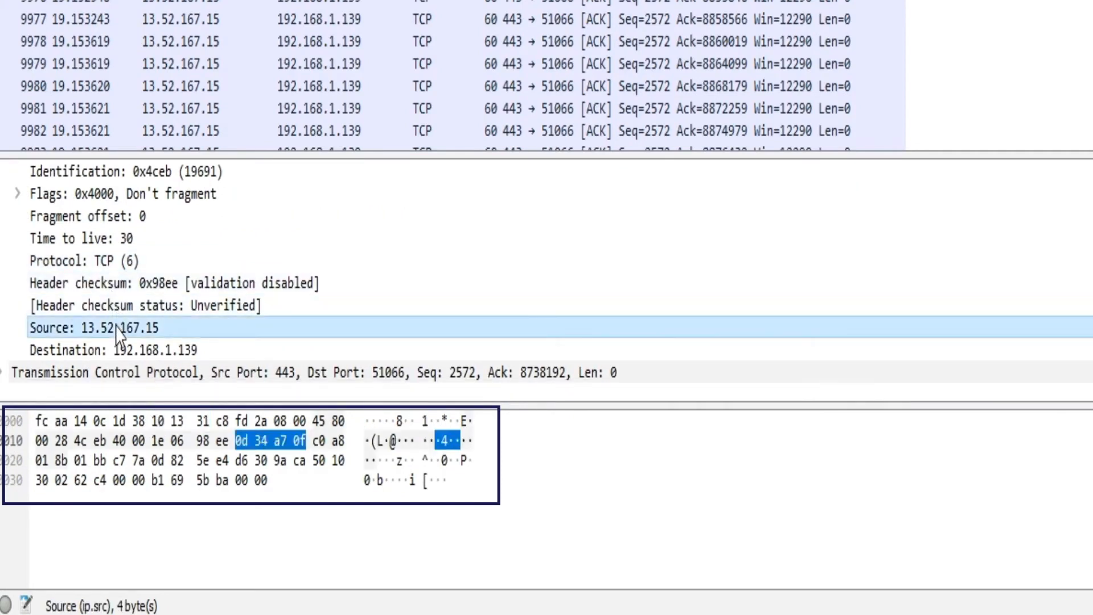
click(119, 350)
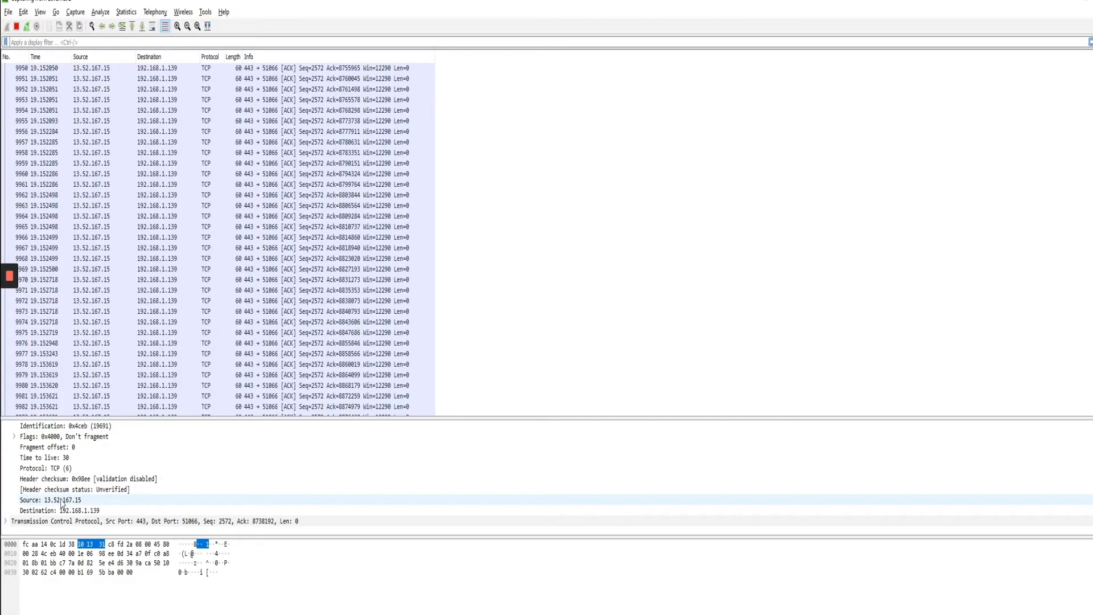
click(117, 329)
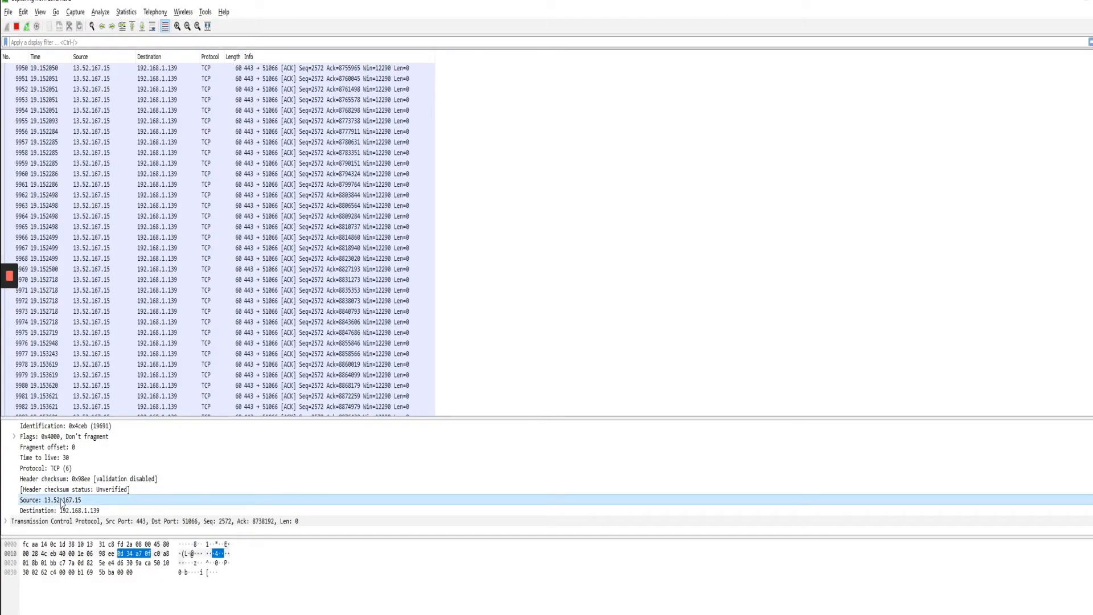
click(63, 511)
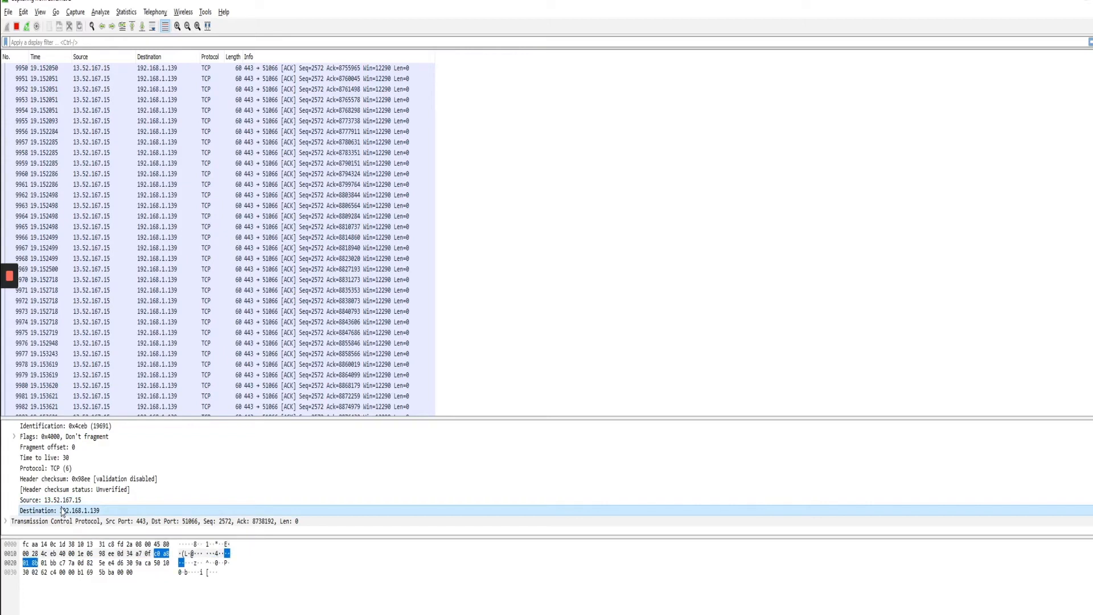
click(60, 468)
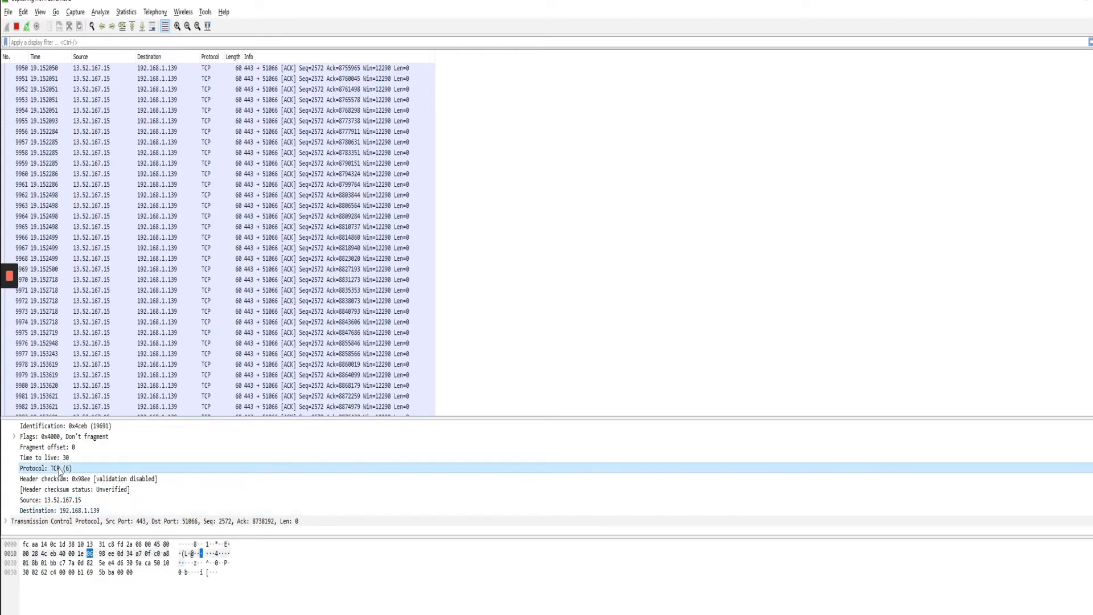
click(51, 41)
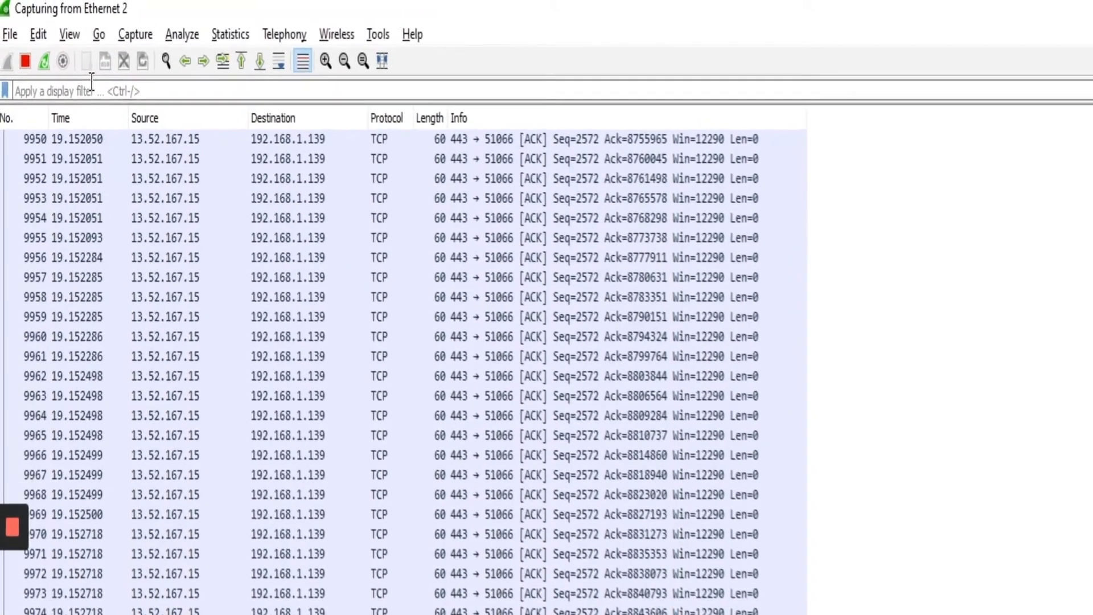
text(here)
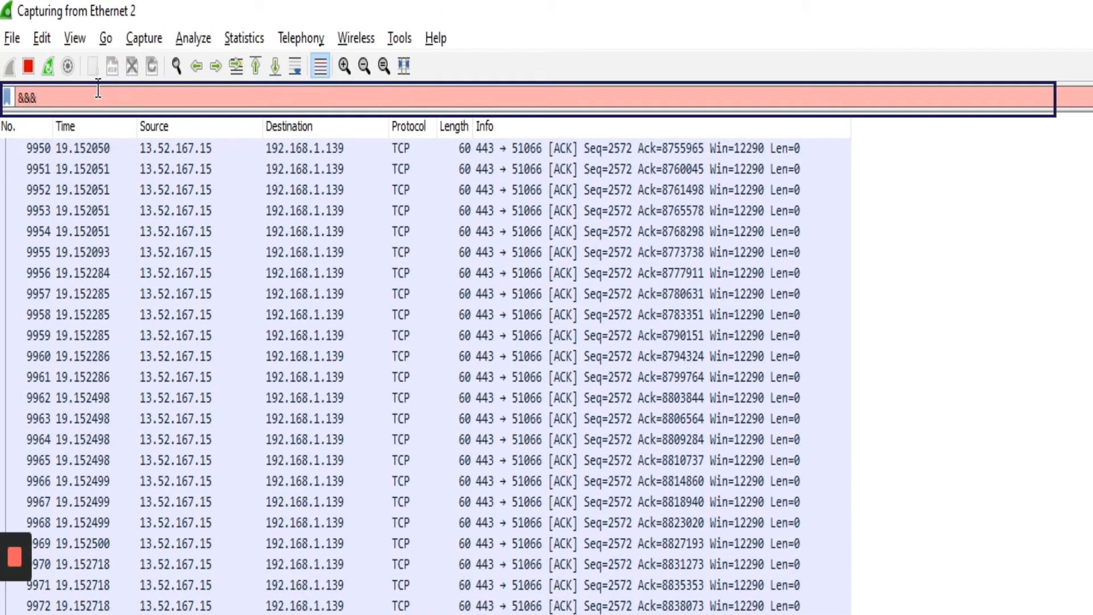
key(BackSpace)
key(BackSpace)
key(BackSpace)
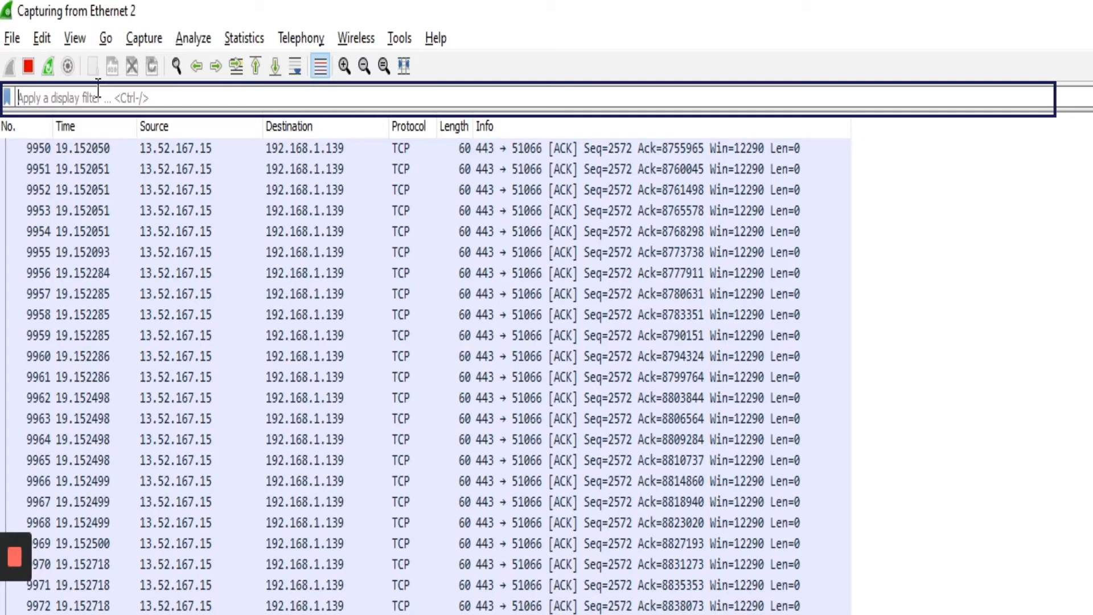
- Apply the display filter http to the captured packets and replace it with the filter tcp
text(http)
key(Return)
key(BackSpace)
key(BackSpace)
key(BackSpace)
key(BackSpace)
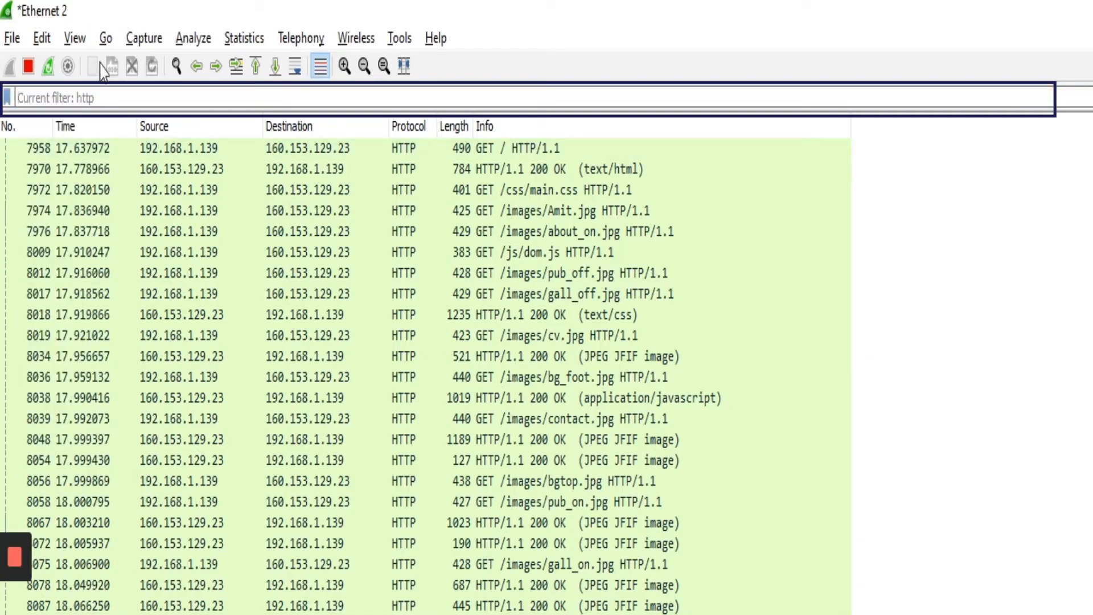
text(tcp)
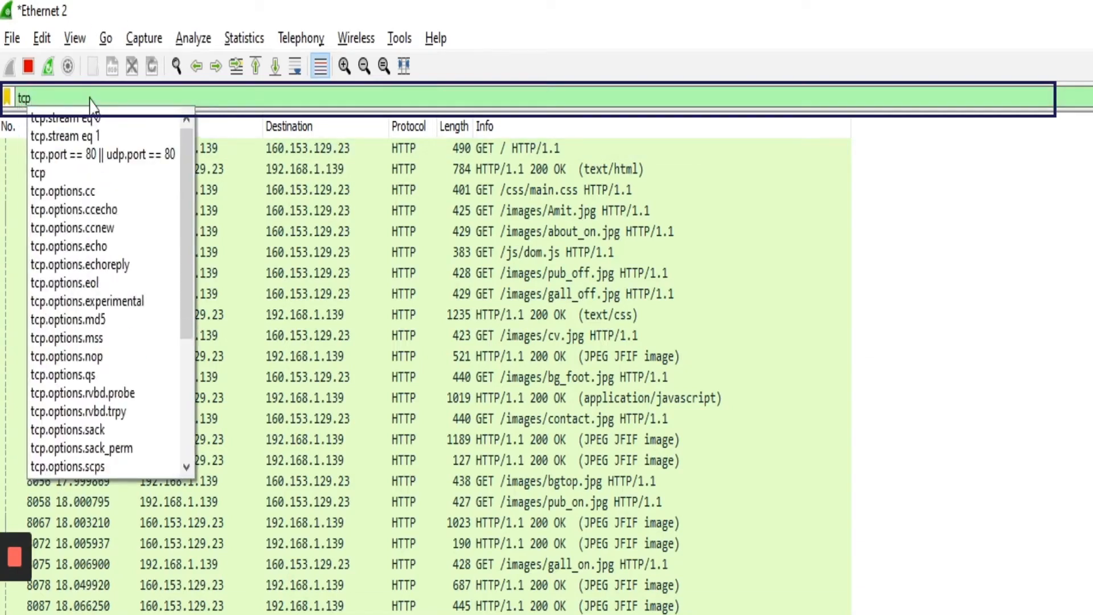
key(Return)
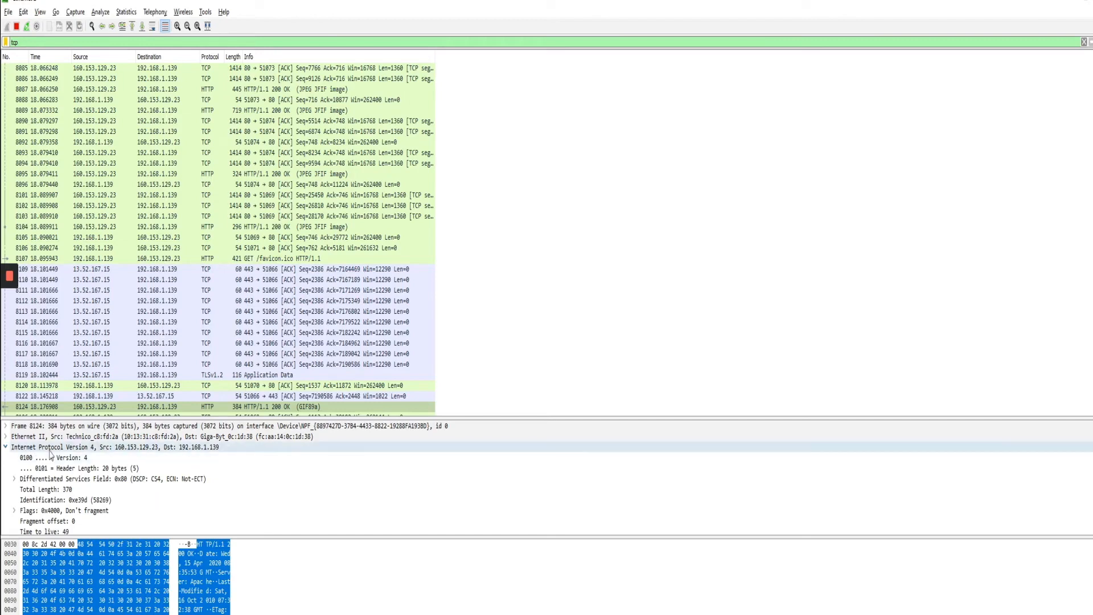
- Expand the Internet Protocol Version 4 details of packet 8124 and examine its identification and source address fields
click(62, 500)
scroll(67, 493, down, 3)
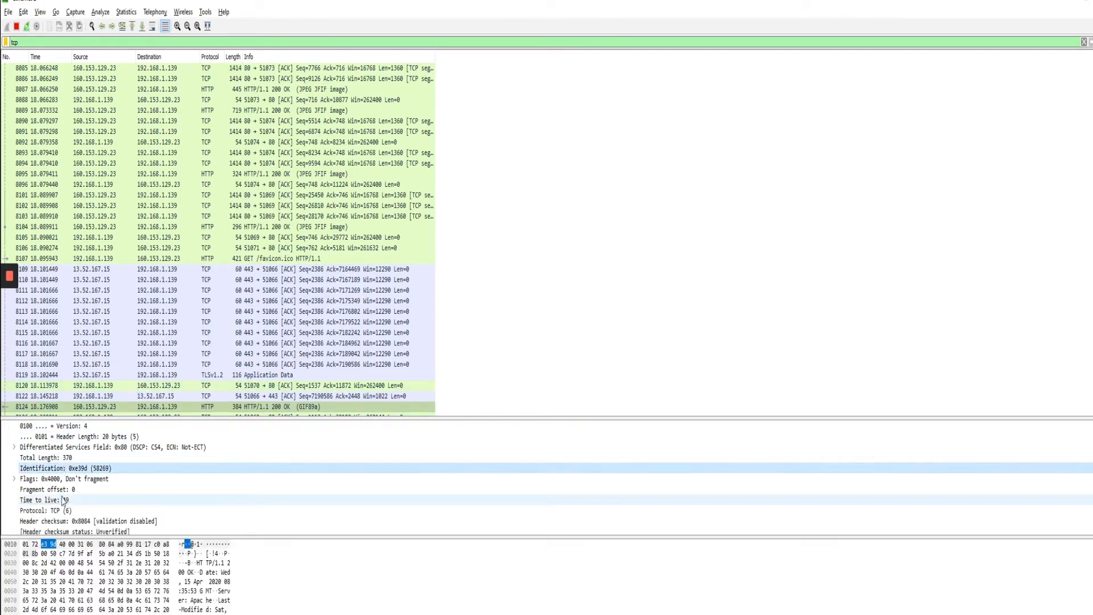
click(71, 481)
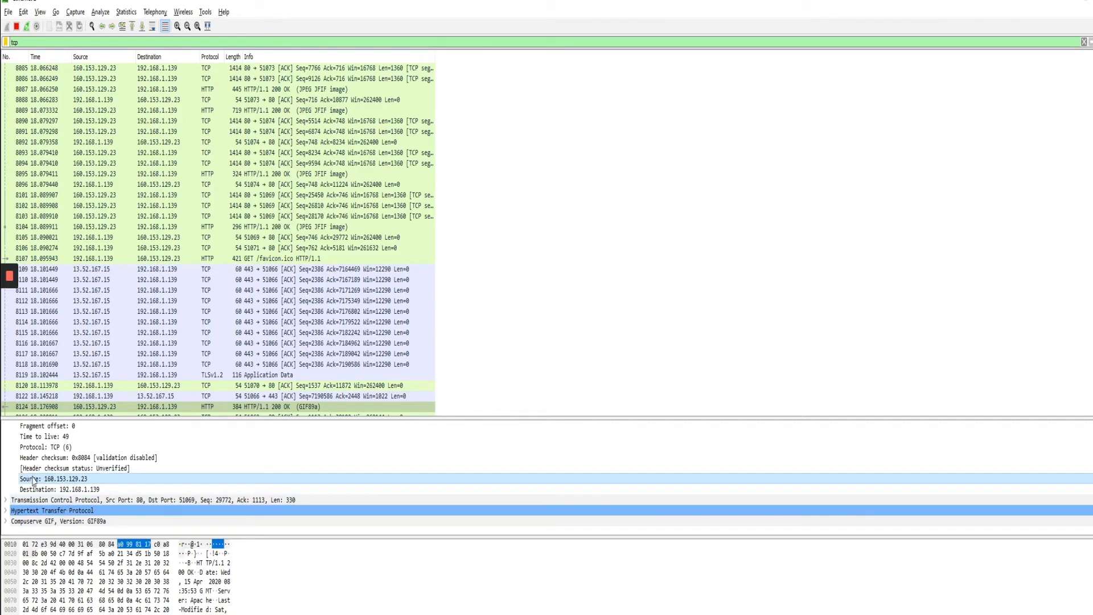
click(36, 460)
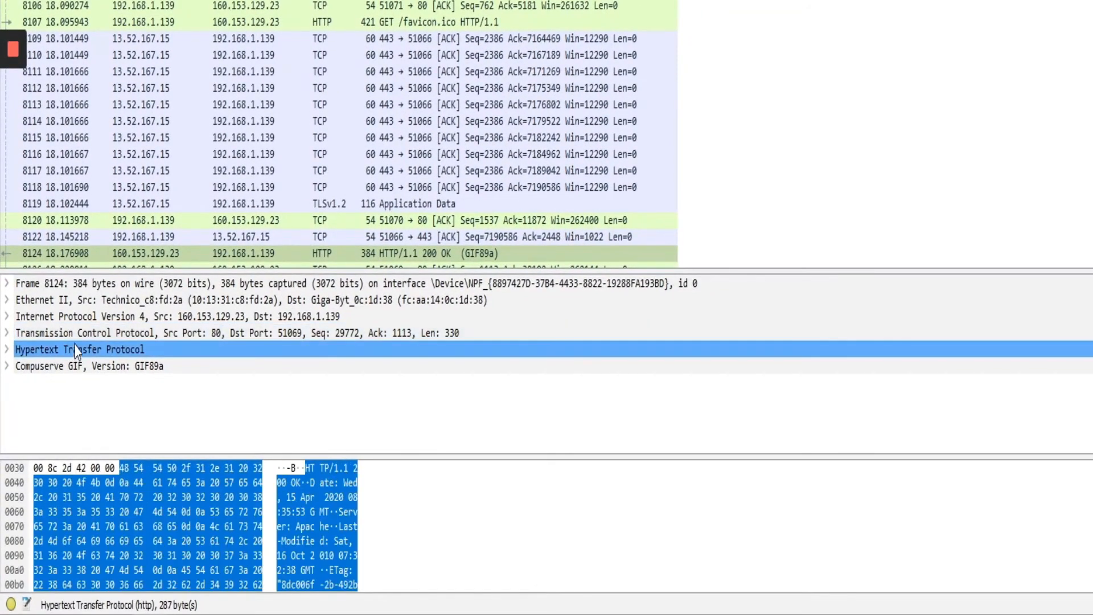
click(8, 317)
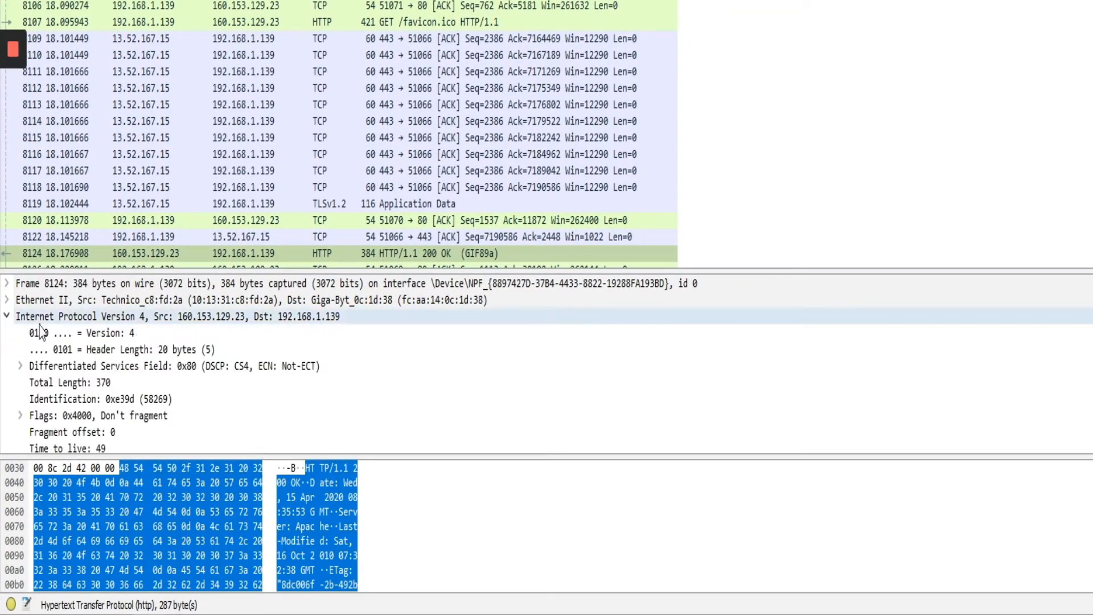
click(95, 399)
scroll(103, 393, down, 3)
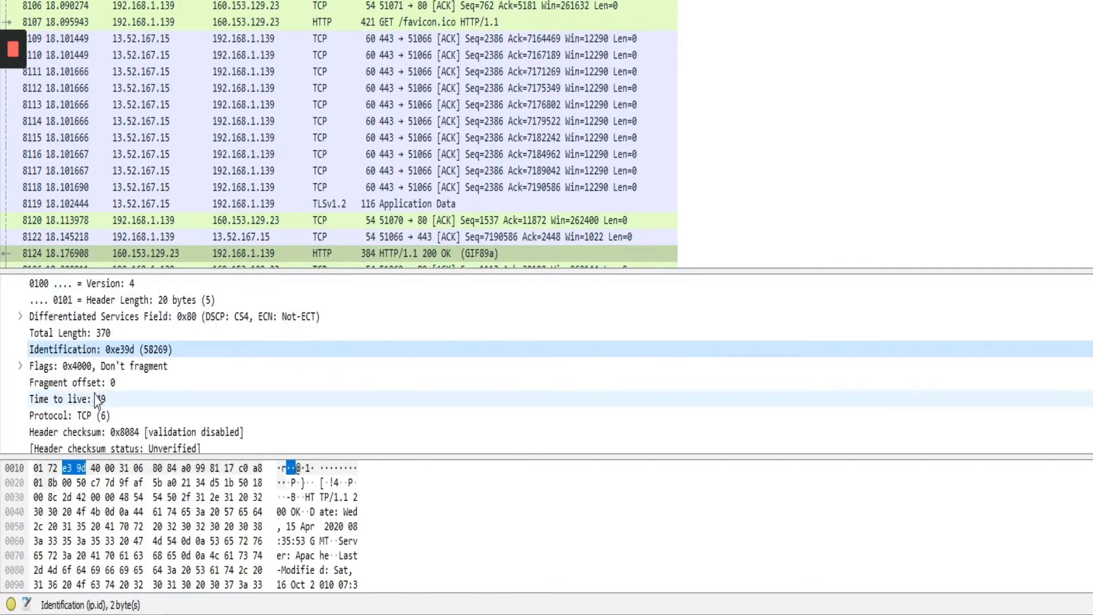
click(110, 371)
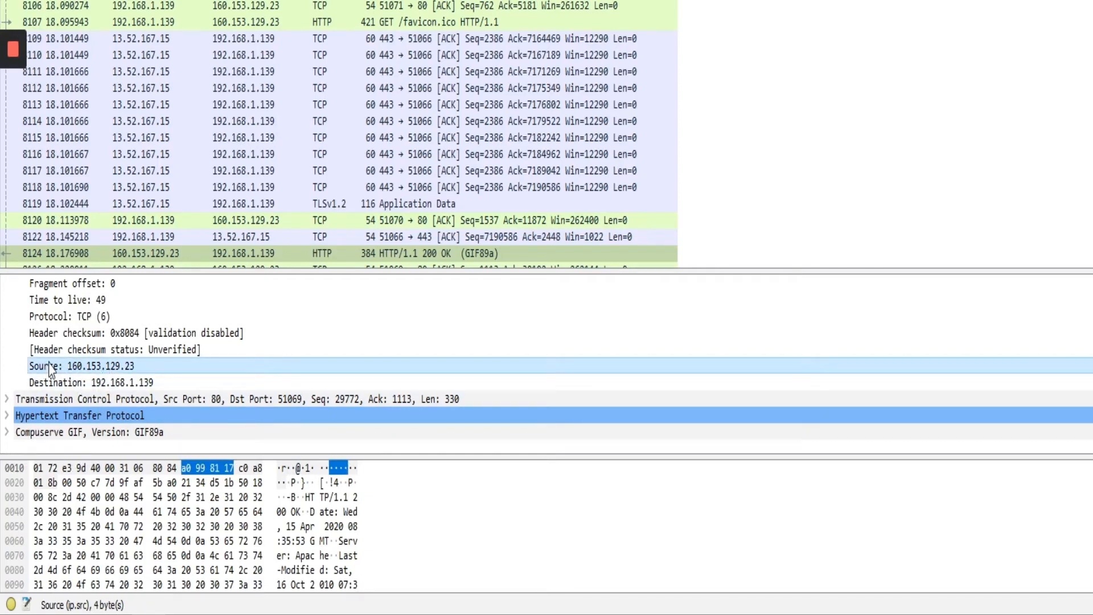
click(45, 467)
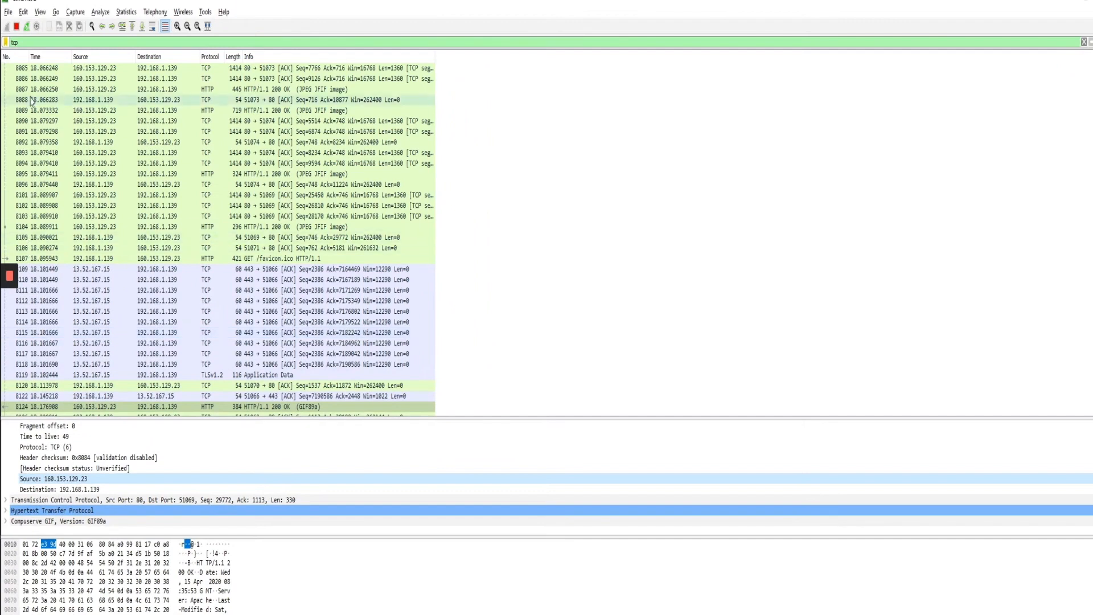
- Replace the tcp filter with ip.src, and filter by packet 8124's source address using ip.src == 160.153.129.23
click(24, 44)
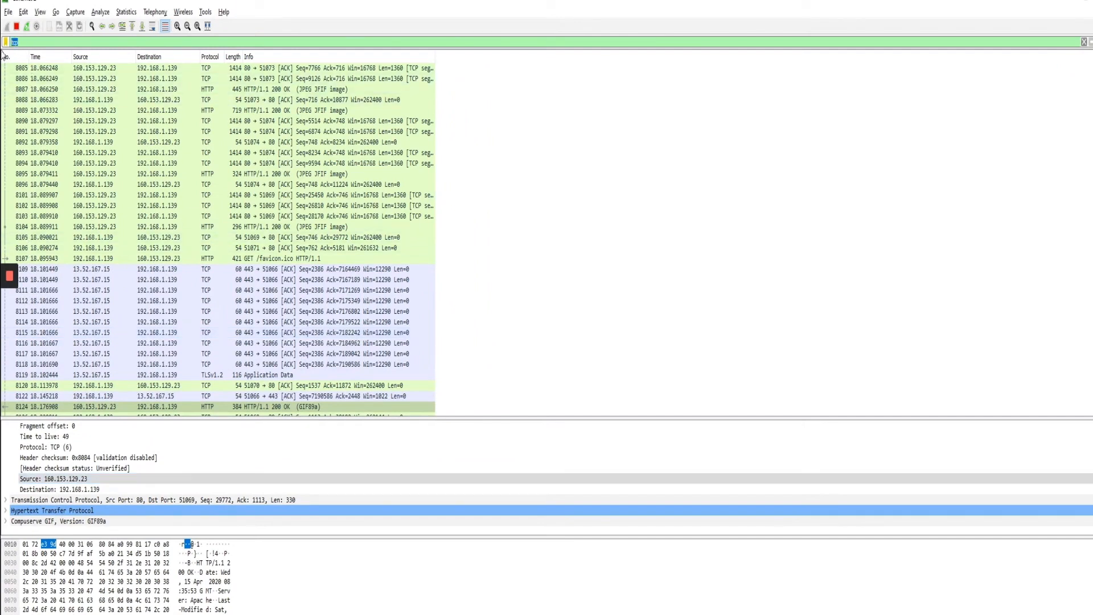
text(ip.src)
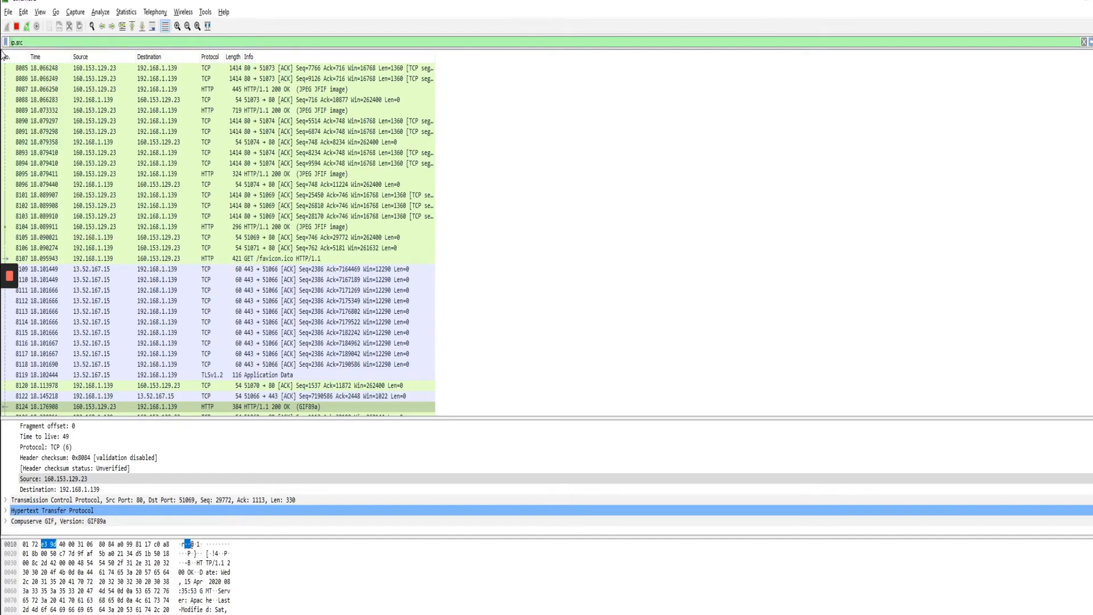
click(90, 582)
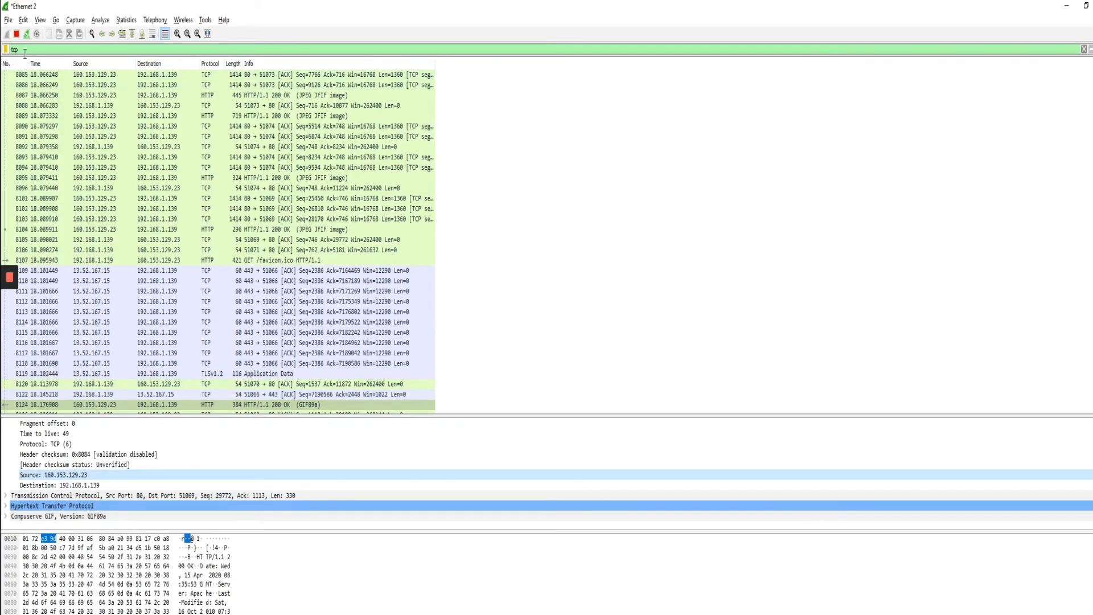
drag(24, 50, 2, 59)
text(ip)
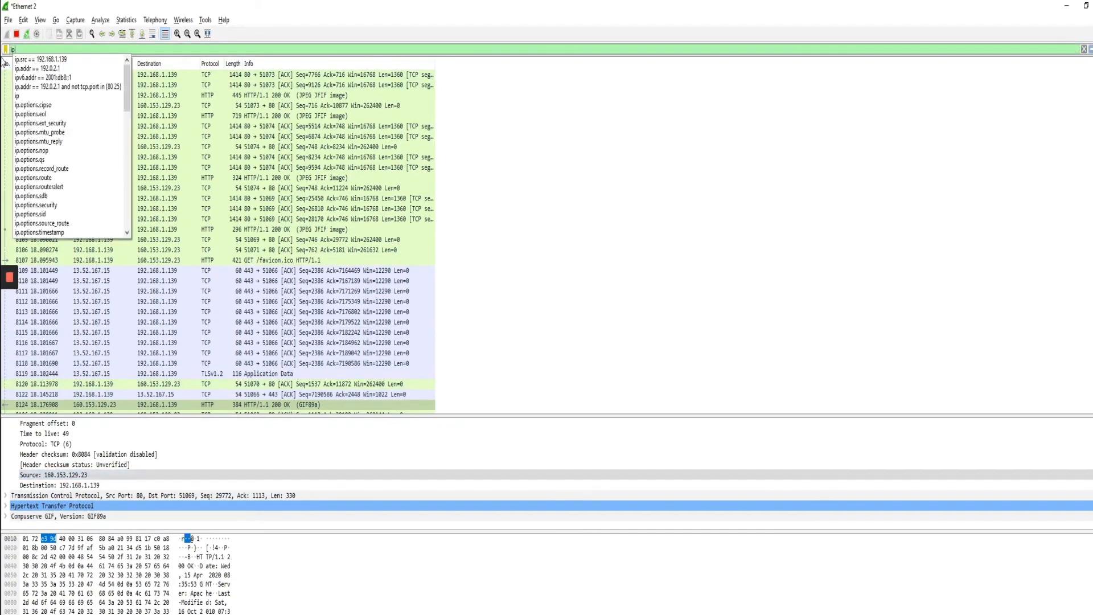
text(.src)
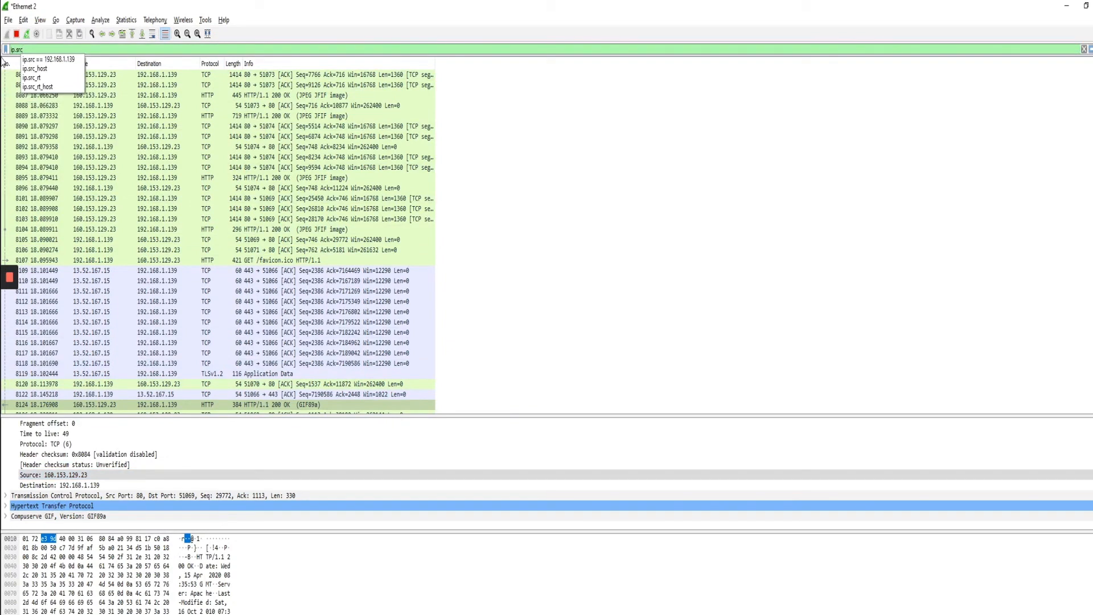
right_click(71, 479)
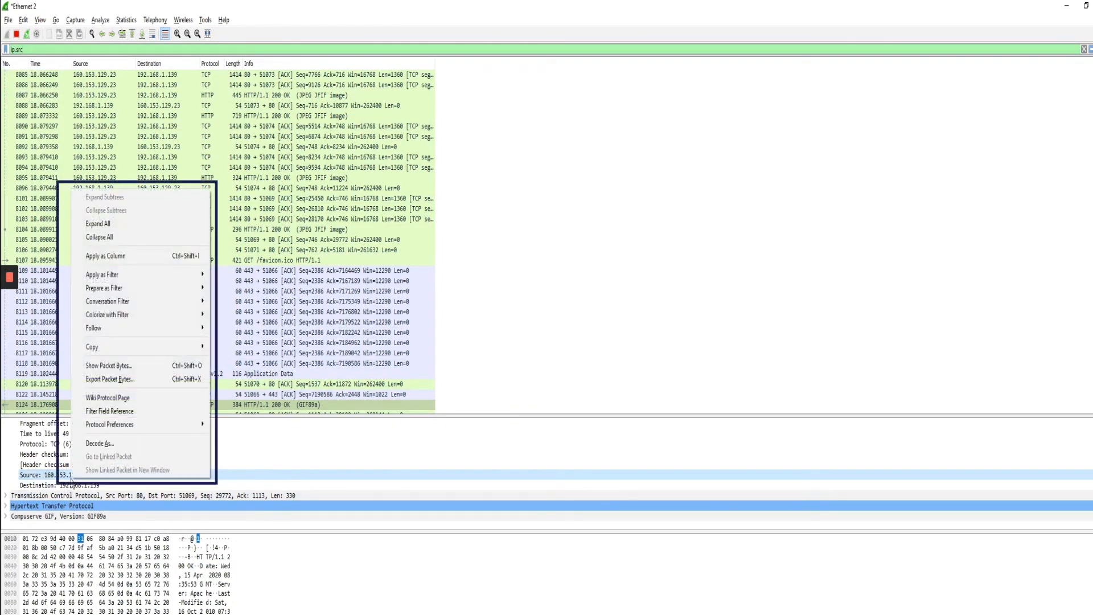
mouse_move(188, 275)
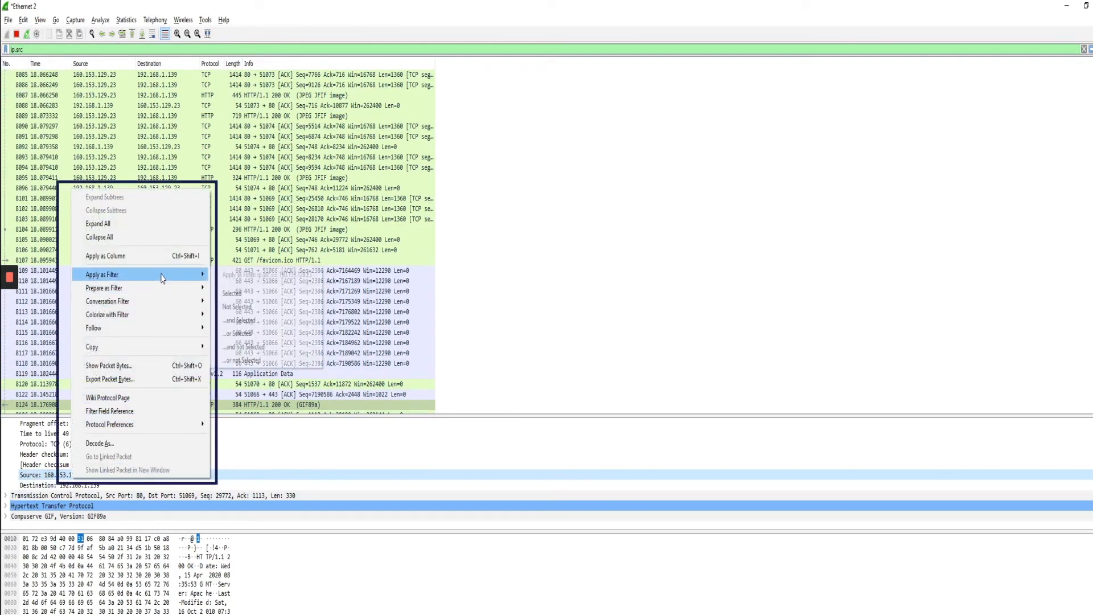
click(250, 294)
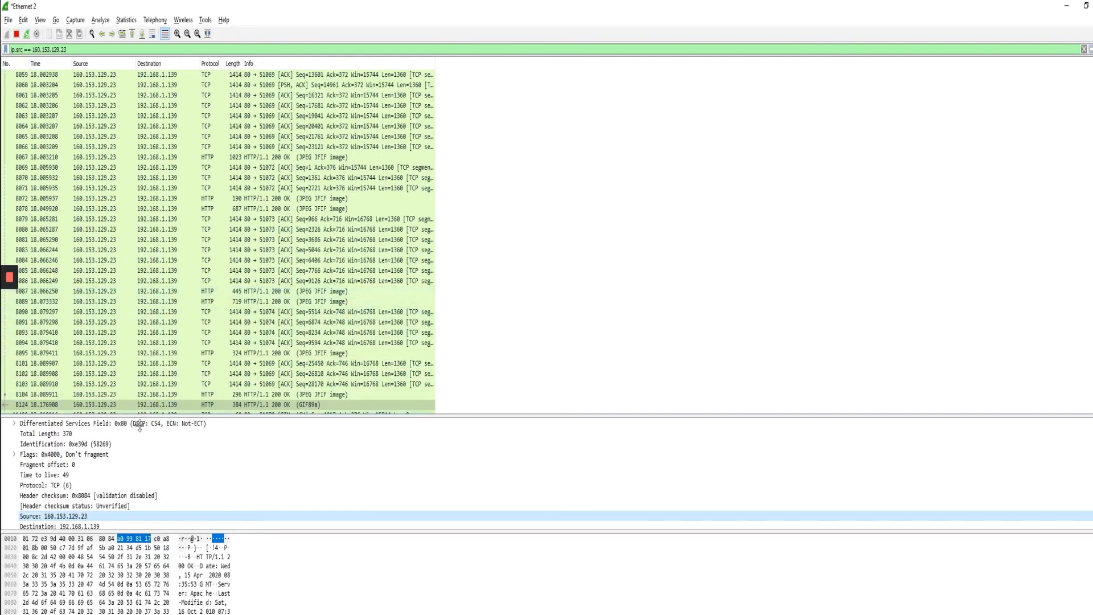
- Extend the display filter with an and condition on the packet's time to live, ip.ttl == 49
click(54, 476)
right_click(54, 476)
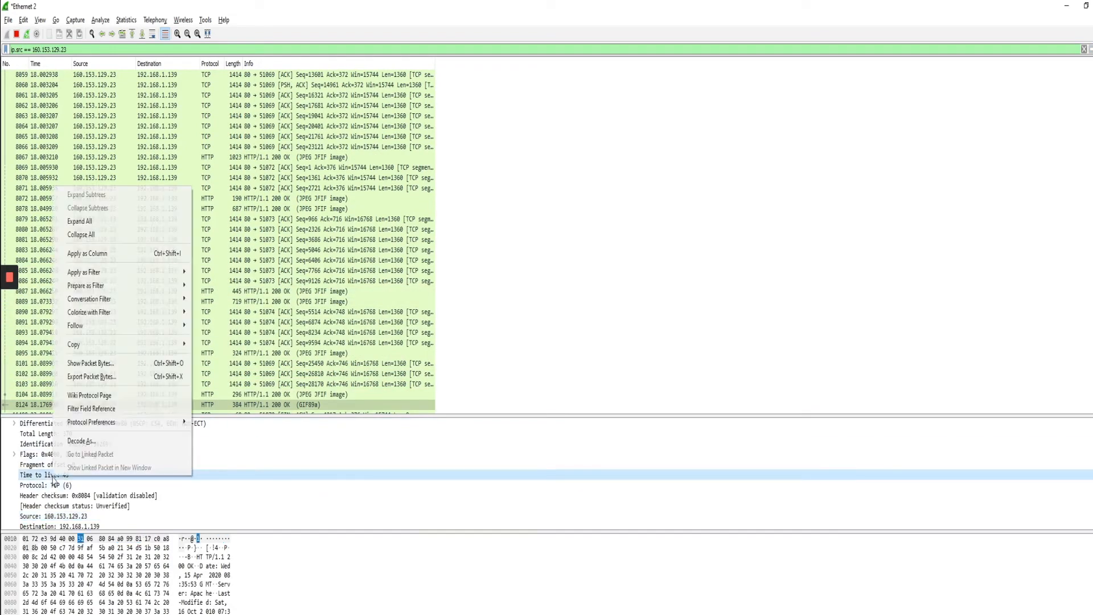
mouse_move(137, 274)
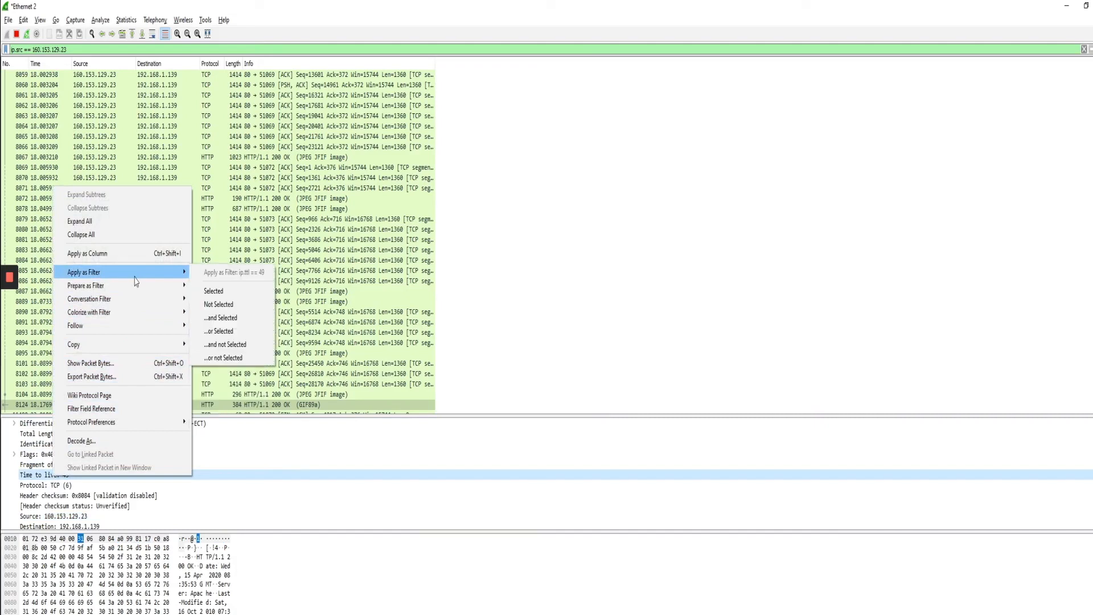
click(240, 329)
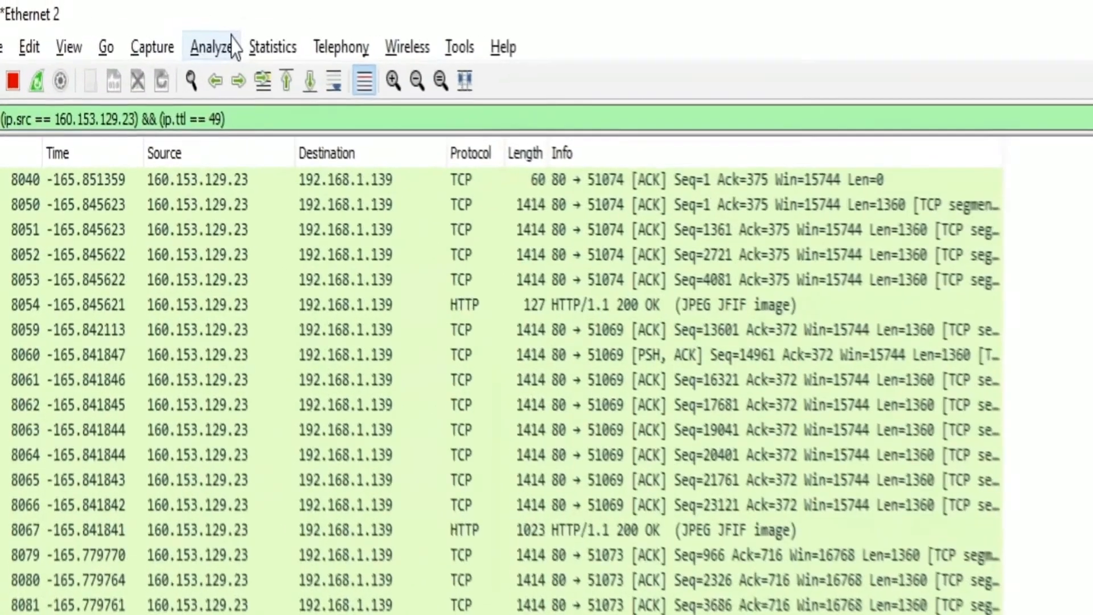
- Open the display filter expression builder, browse its list of protocol fields and close it
click(100, 20)
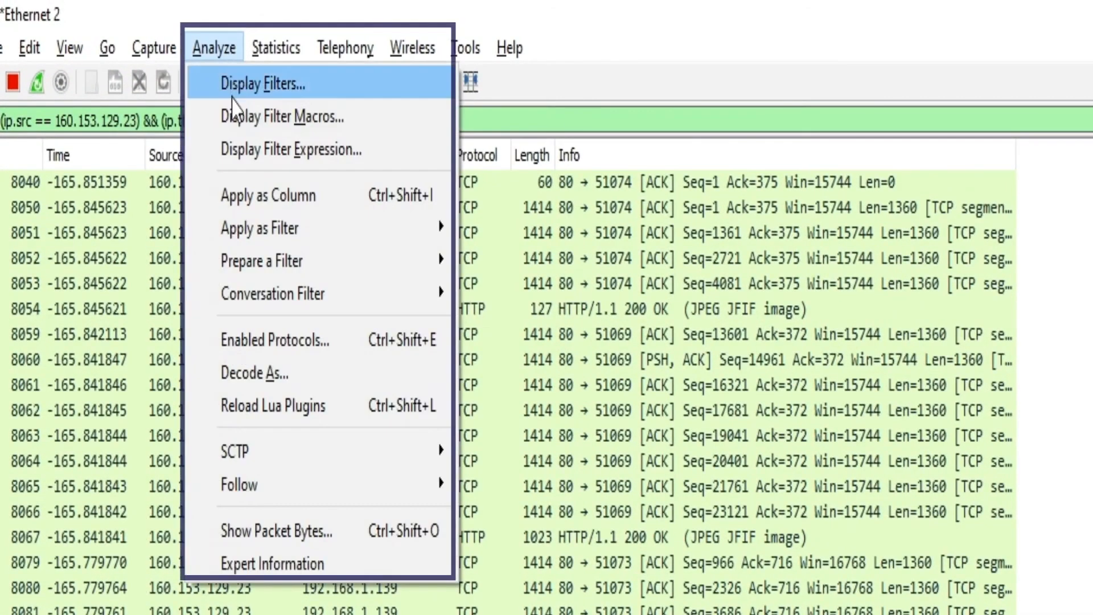
click(253, 159)
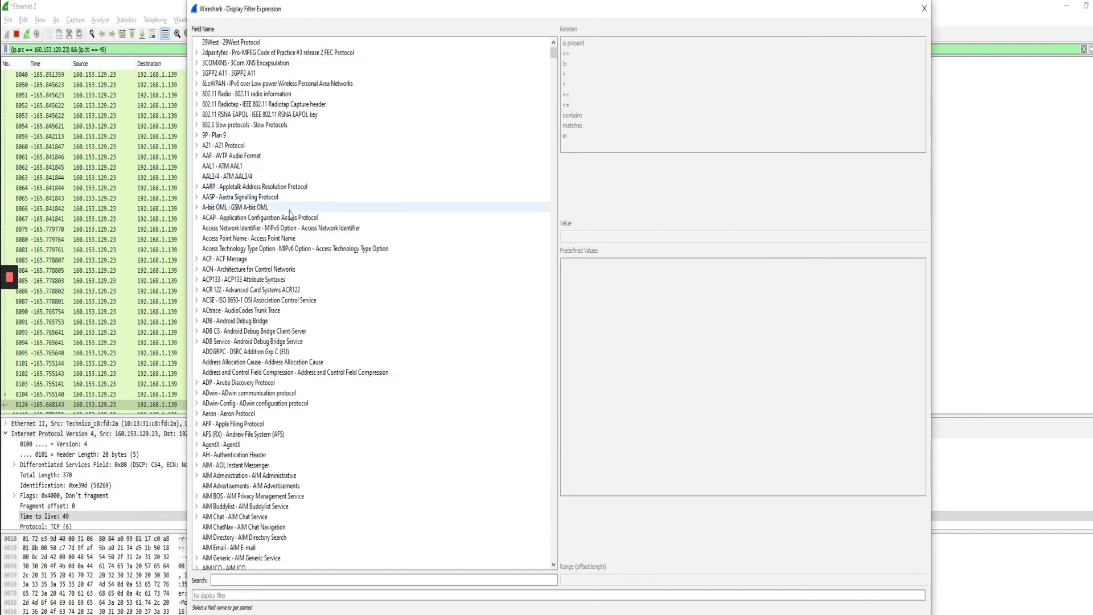
click(239, 206)
scroll(279, 272, down, 5)
scroll(279, 272, down, 7)
click(197, 424)
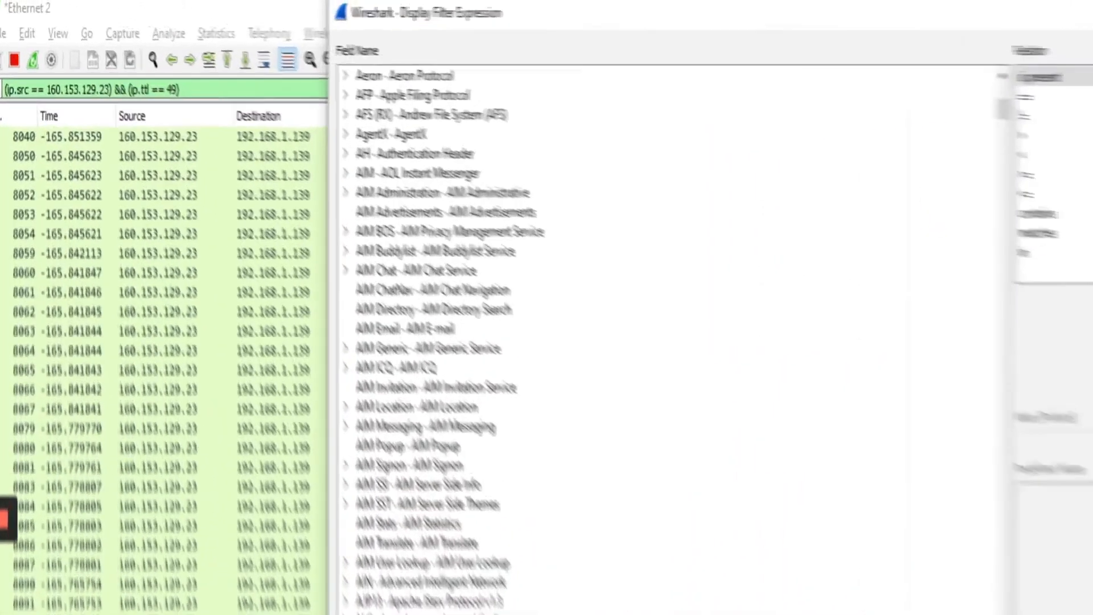
click(924, 2)
- Open the packet lengths statistics for the capture and close them
click(278, 45)
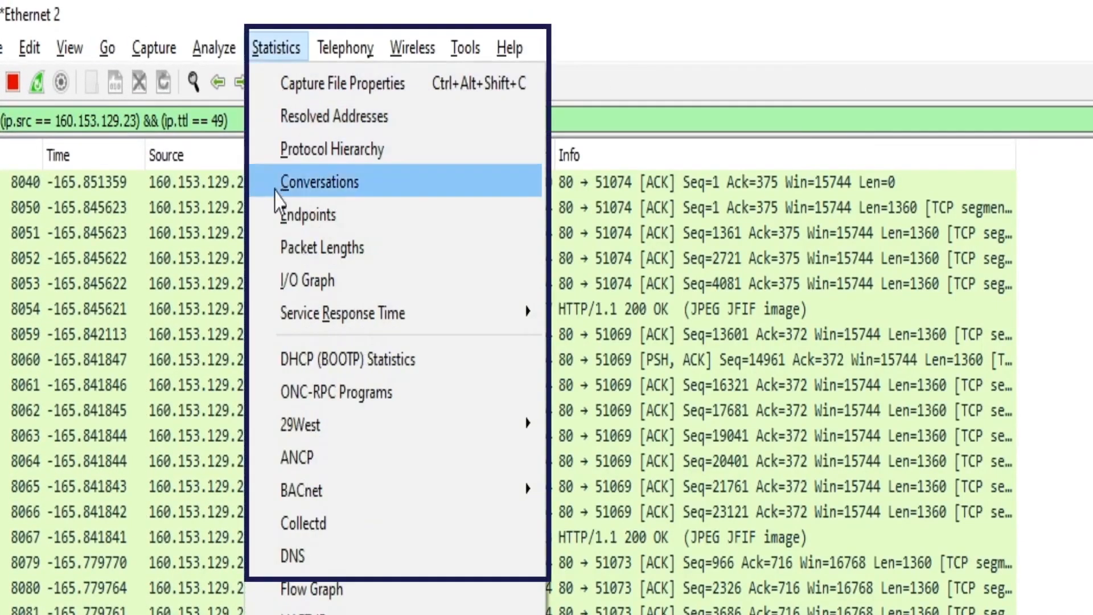
click(288, 248)
click(723, 166)
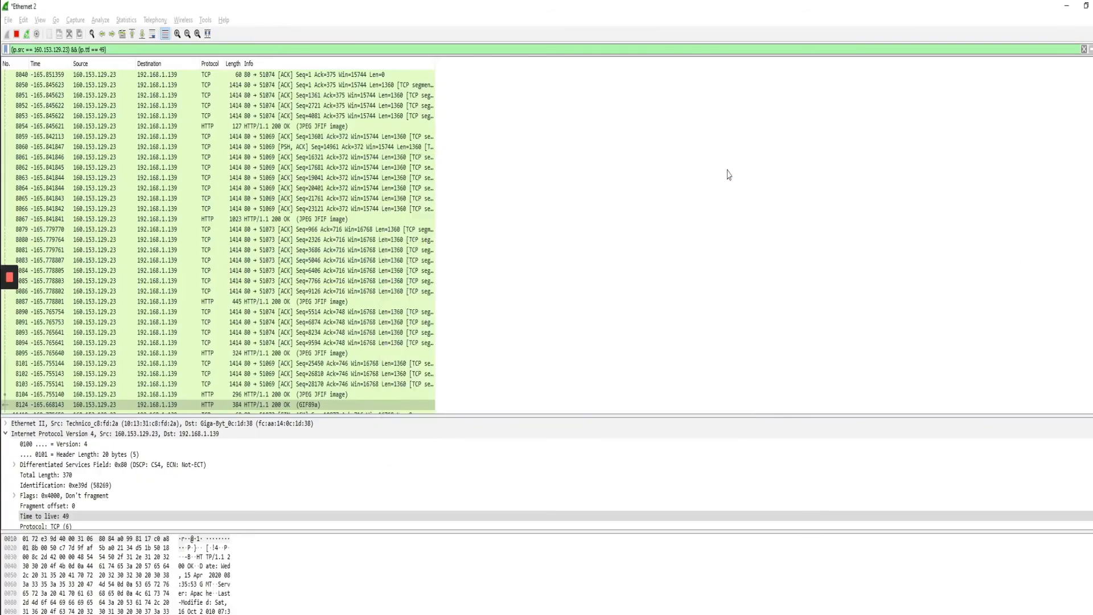
- Open the conversation statistics, list the TCP conversations and examine the packet and byte figures of several of them
click(124, 21)
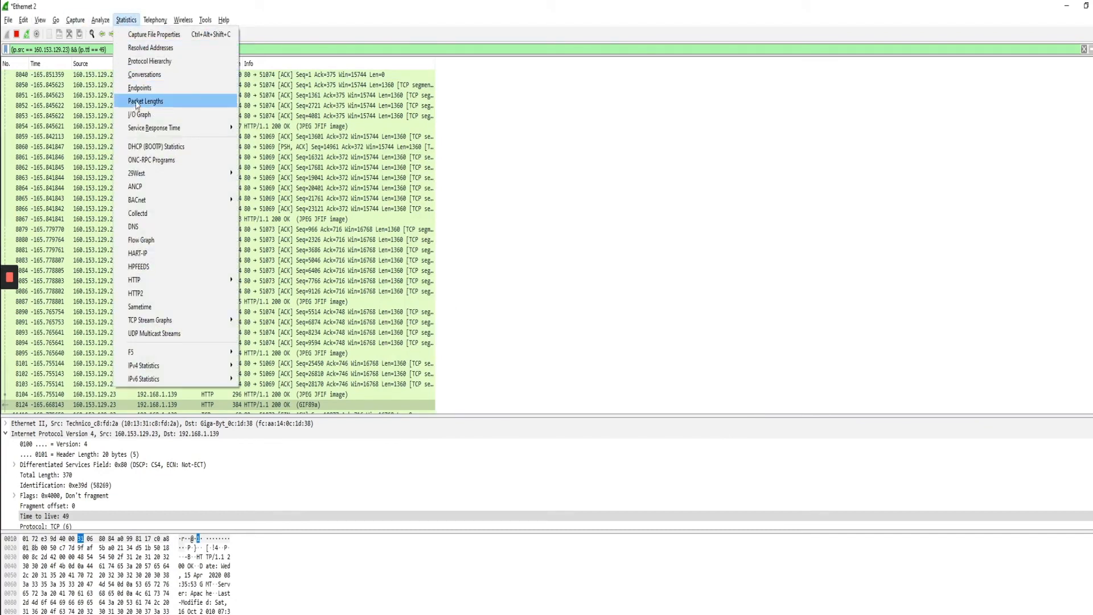
click(141, 74)
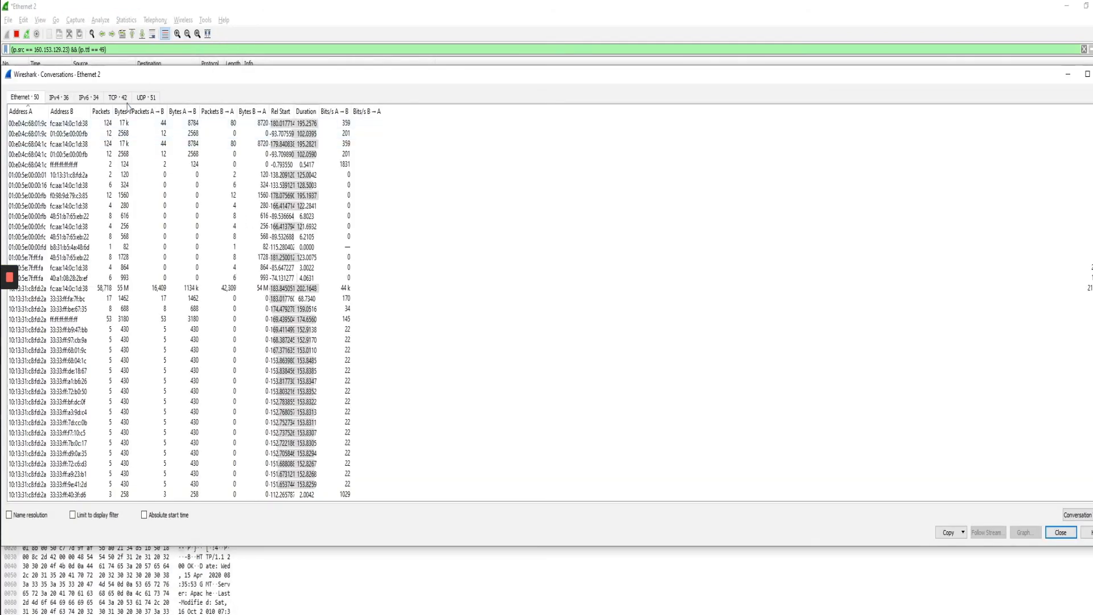
click(119, 98)
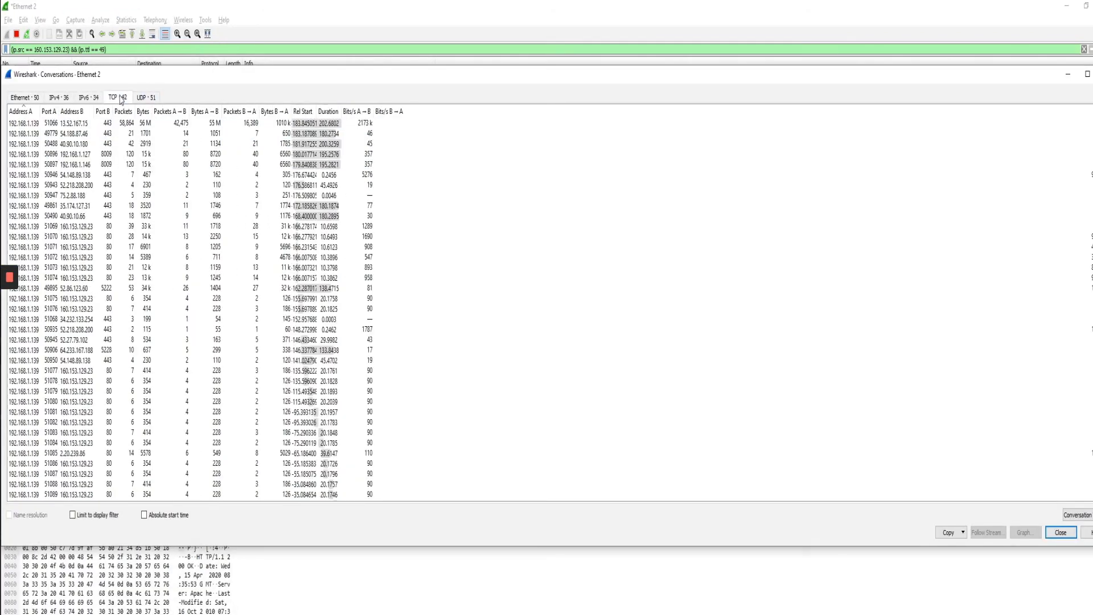
click(162, 123)
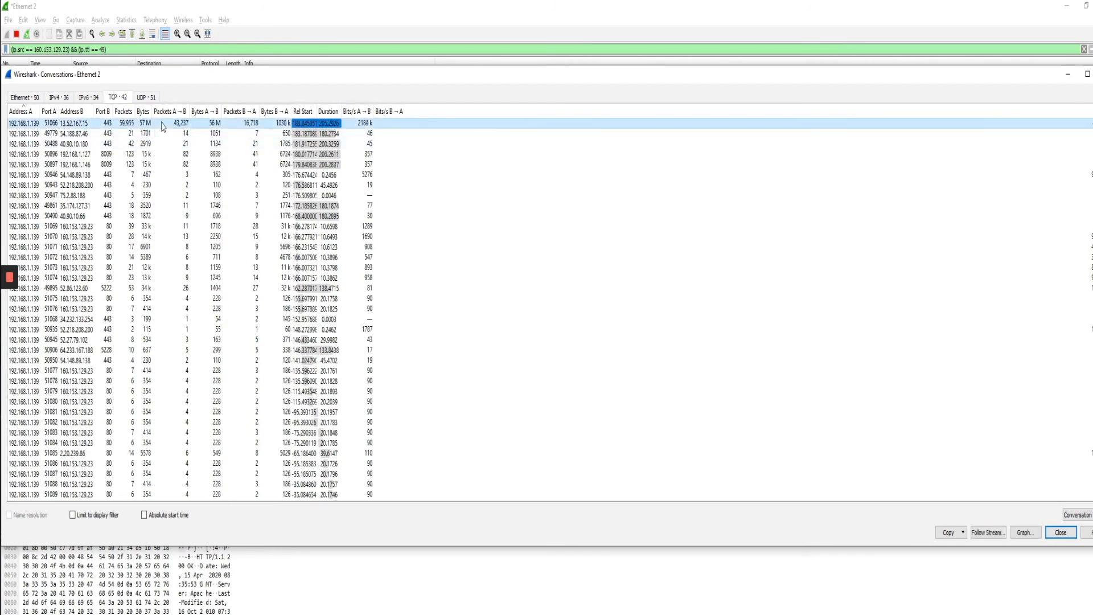
click(164, 164)
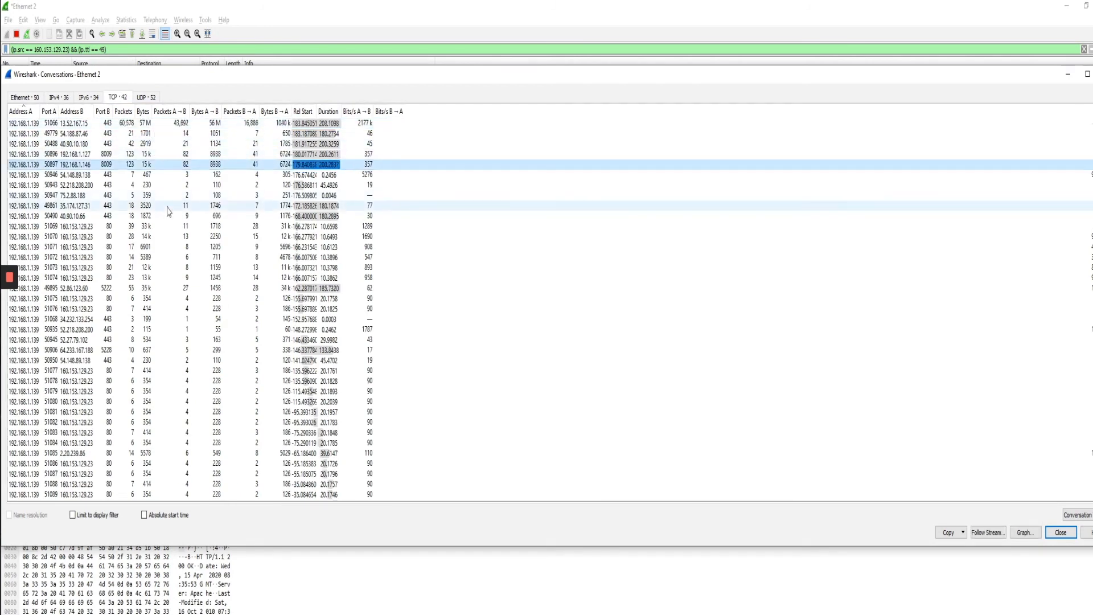
click(168, 208)
click(183, 123)
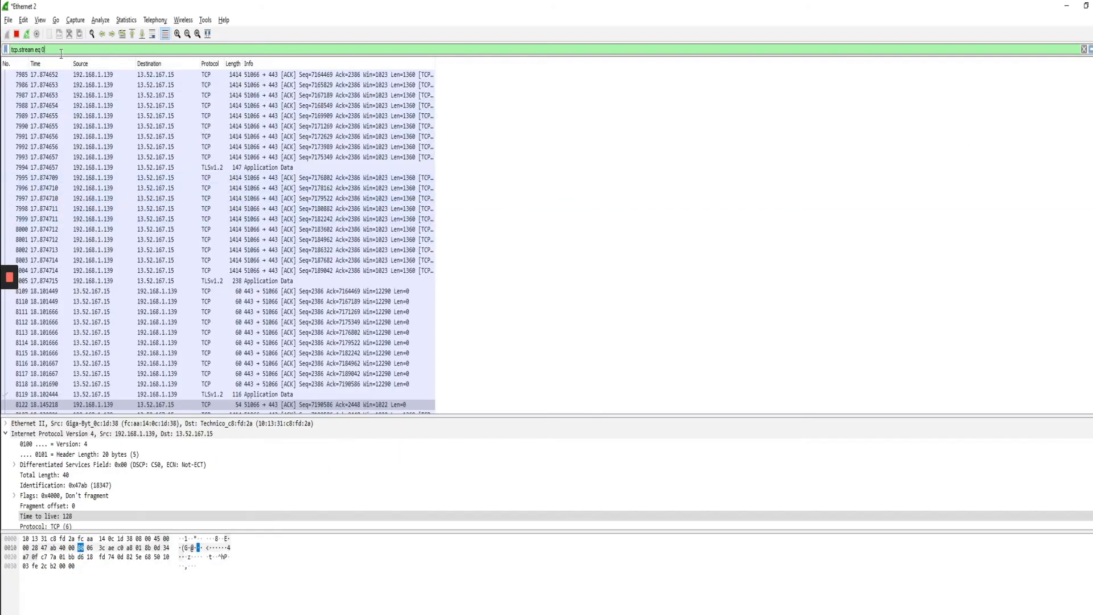
- Change the display filter to tcp.stream eq 1 and return it to tcp.stream eq 0
key(BackSpace)
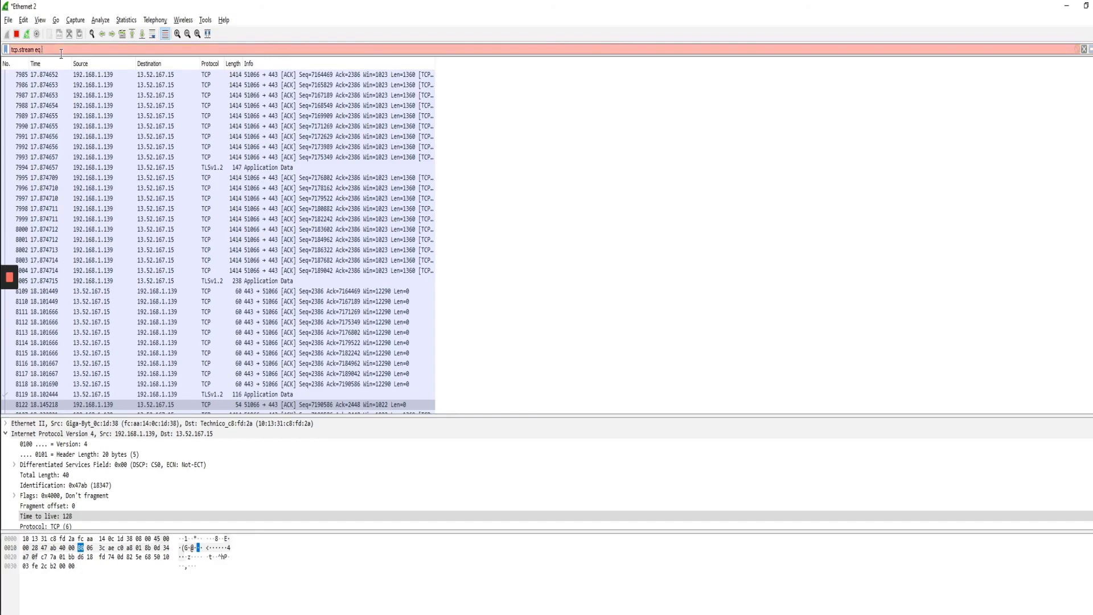
text(1)
key(Return)
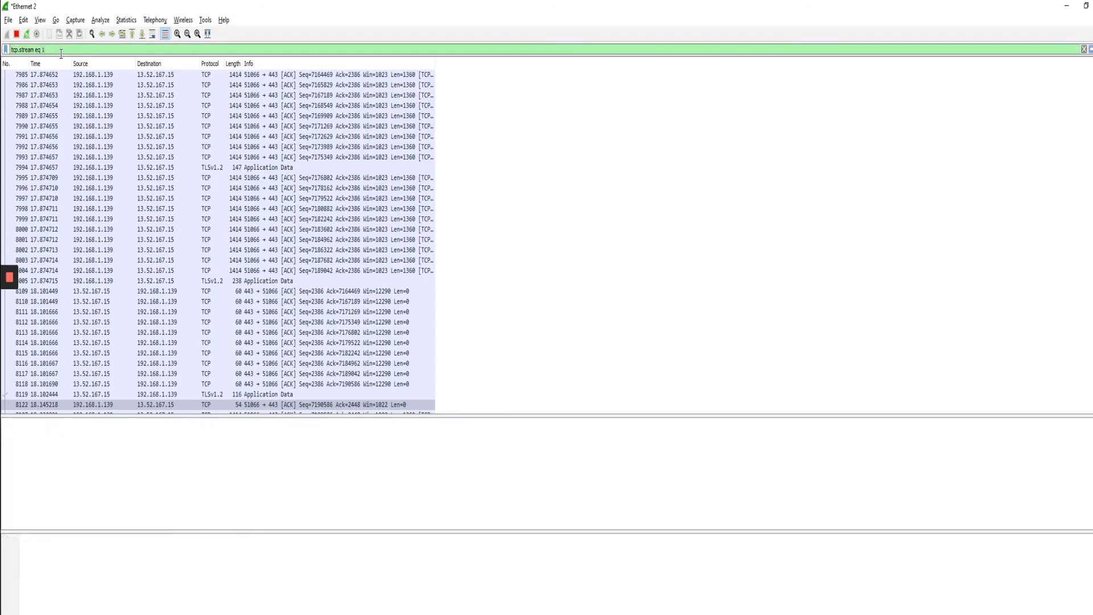
key(BackSpace)
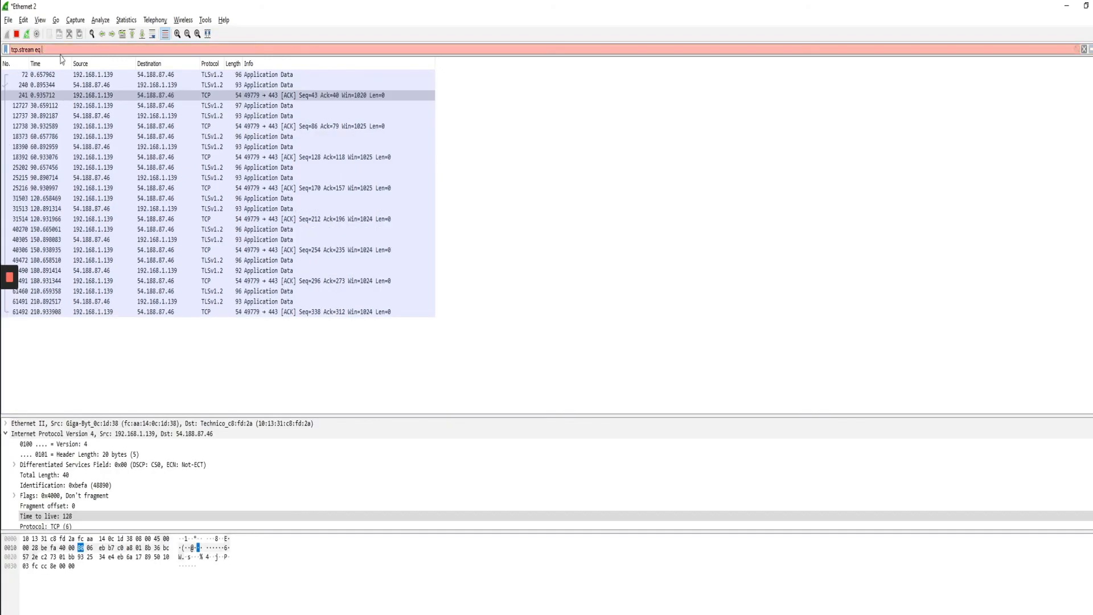
text(0)
key(Return)
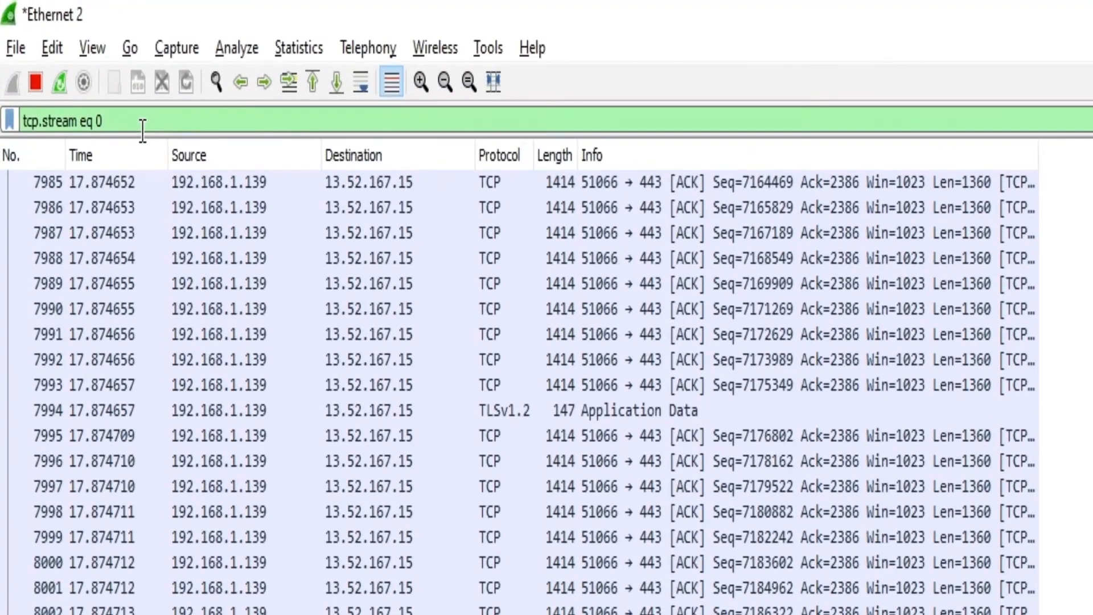
- Filter the packet list by tcp.stream eq 1 and replace it with the filter tcp.stream eq 3
key(BackSpace)
text(1)
key(Return)
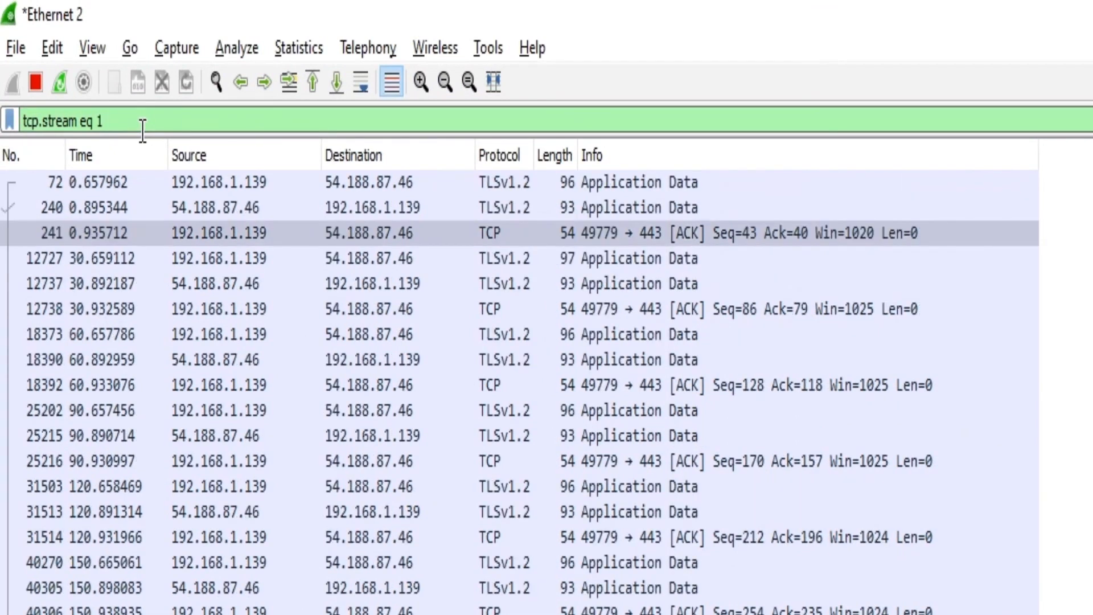
key(BackSpace)
text(3)
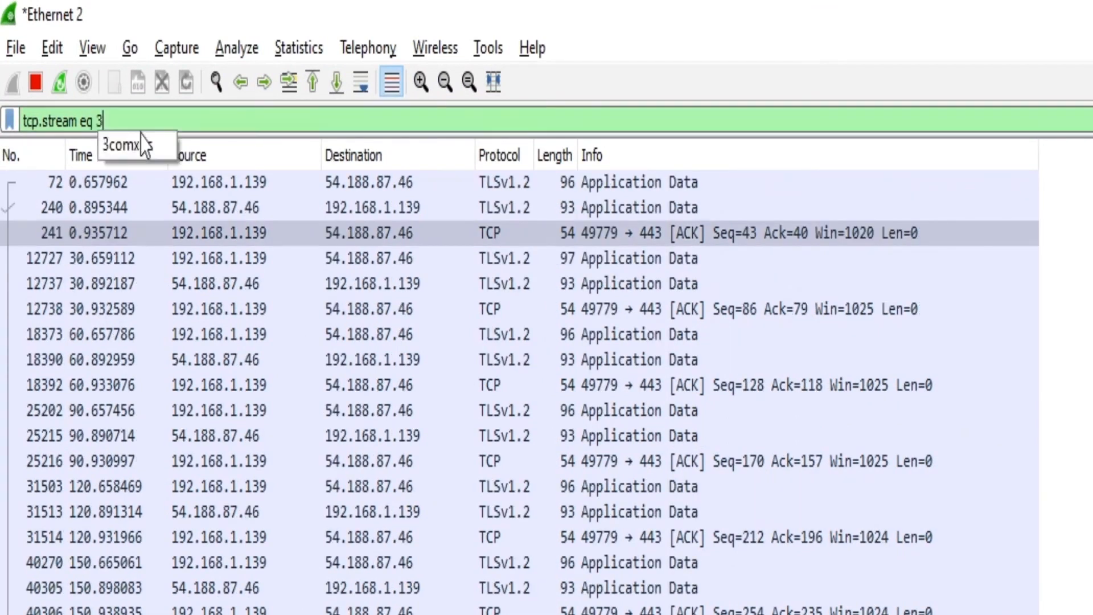
key(Return)
- Select packet 12247 and apply the display filter tcp.stream eq 1 to the packet list
key(BackSpace)
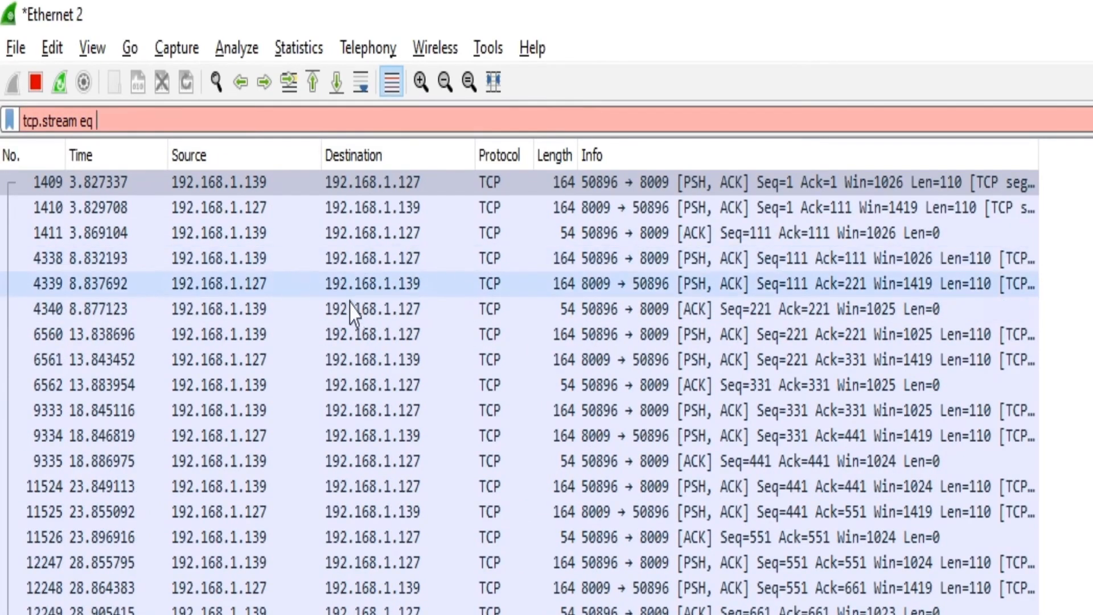
click(25, 47)
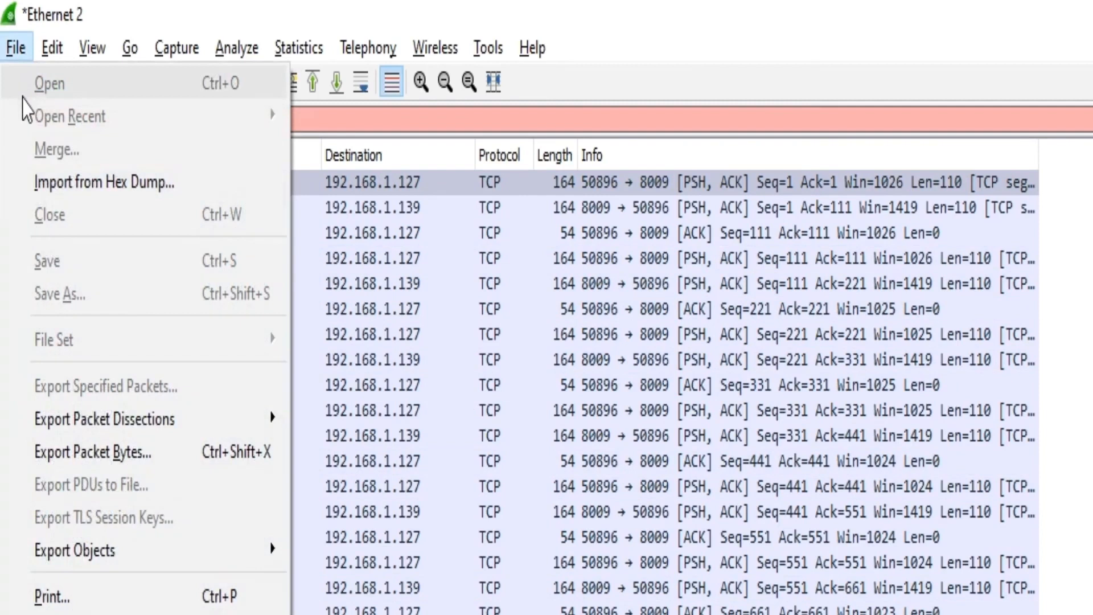
click(490, 571)
click(491, 564)
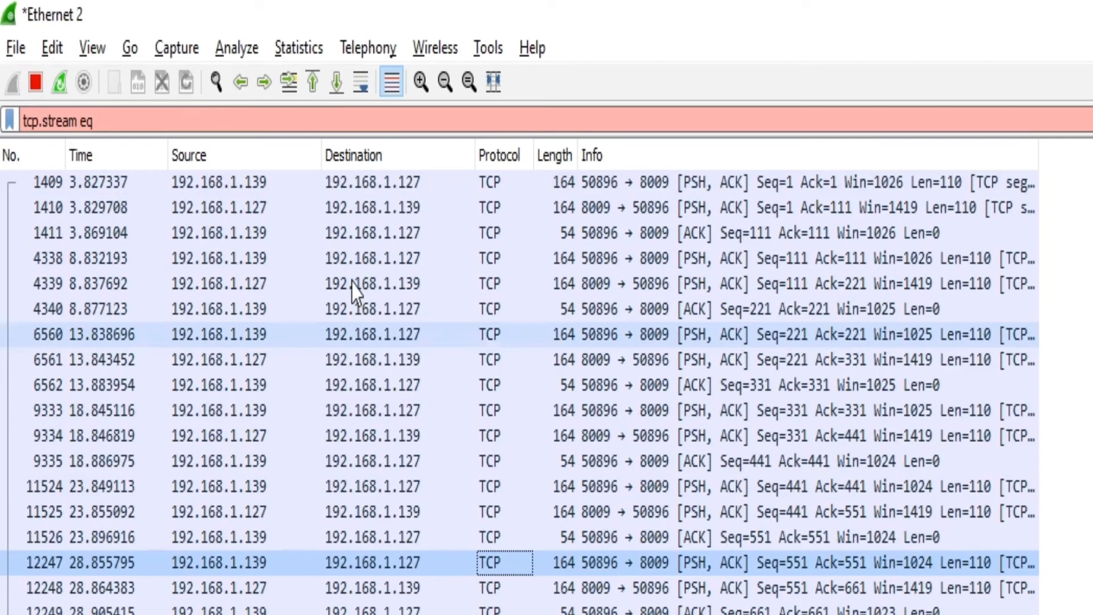
click(141, 122)
text(1)
key(Return)
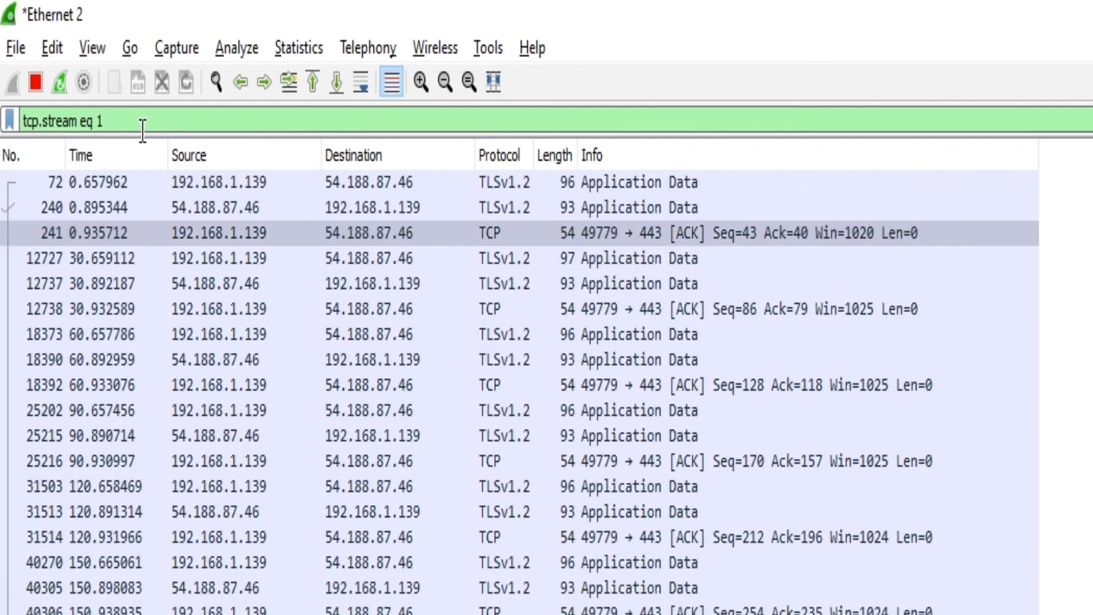
- Change the stream number in the display filter to 3, and replace the filter expression with http
key(BackSpace)
text(3)
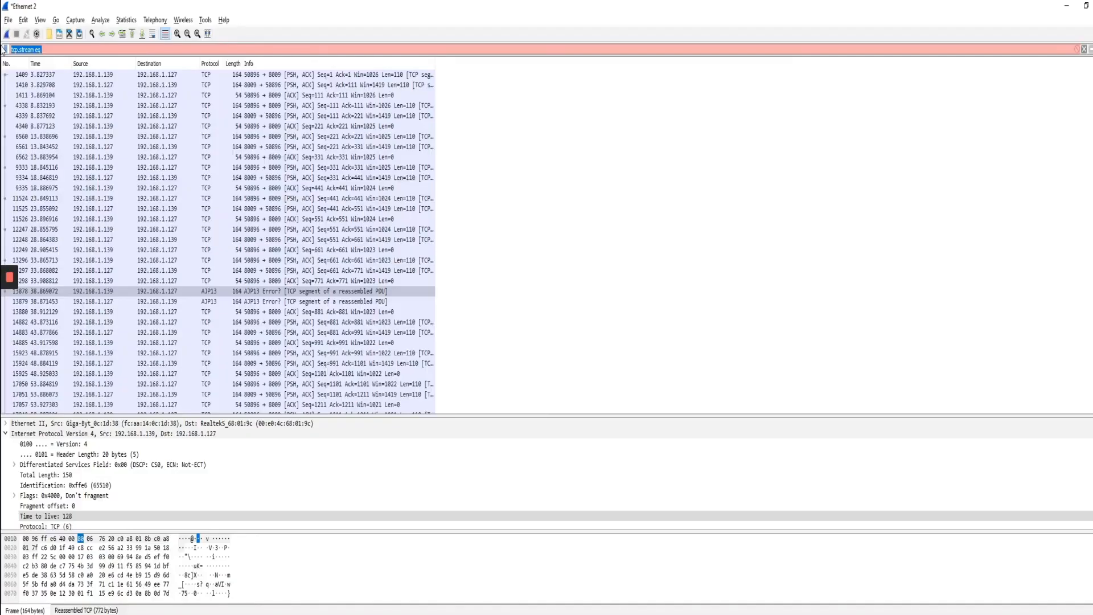
text(http)
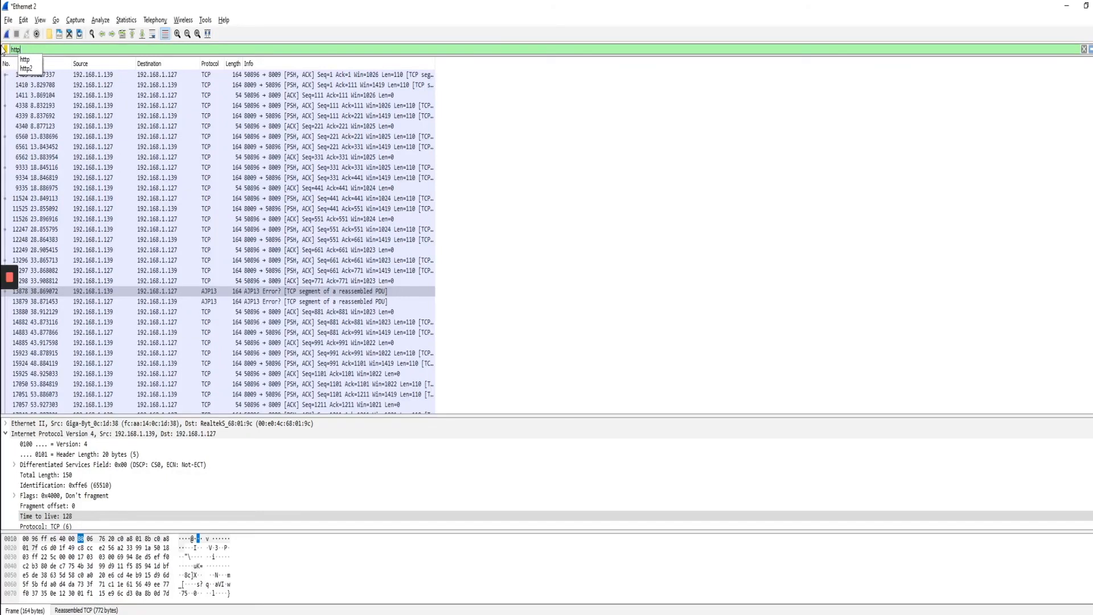
- Switch to Chrome and reveal the full web address of the Wikipedia page, including its protocol
key(alt+Tab)
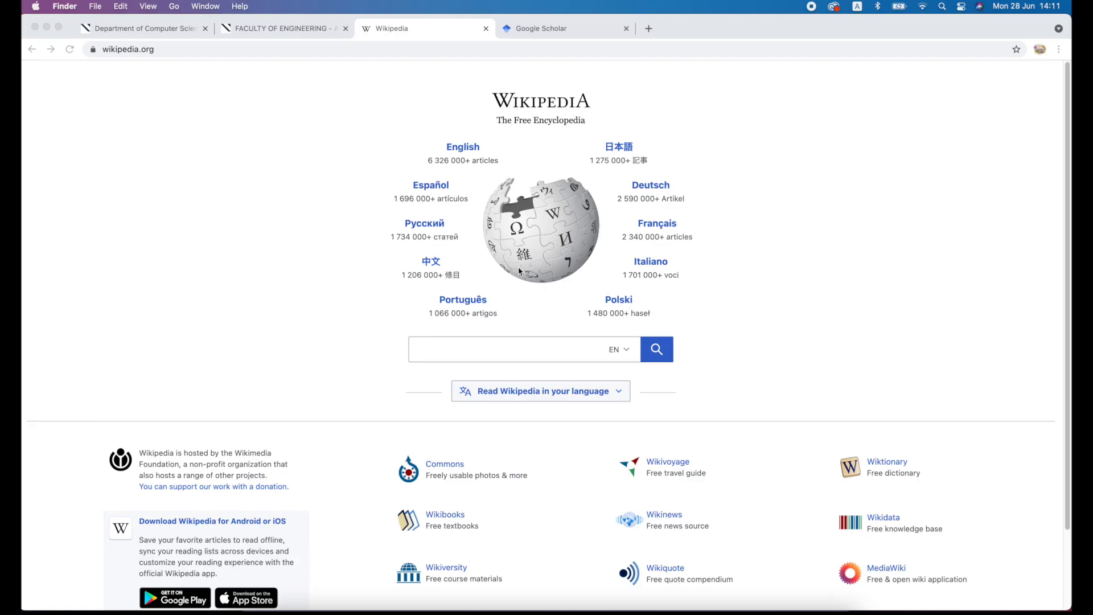
click(237, 48)
click(127, 51)
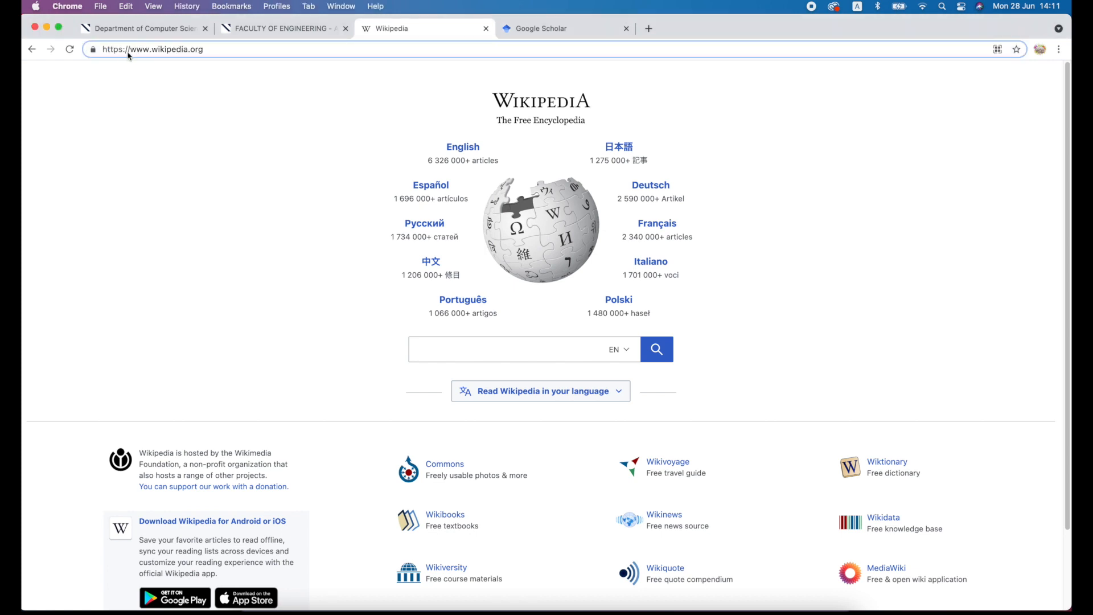
- On the Department of Computer Science page, reveal the full address and highlight its https: part, and switch to the Faculty of Engineering page
click(147, 29)
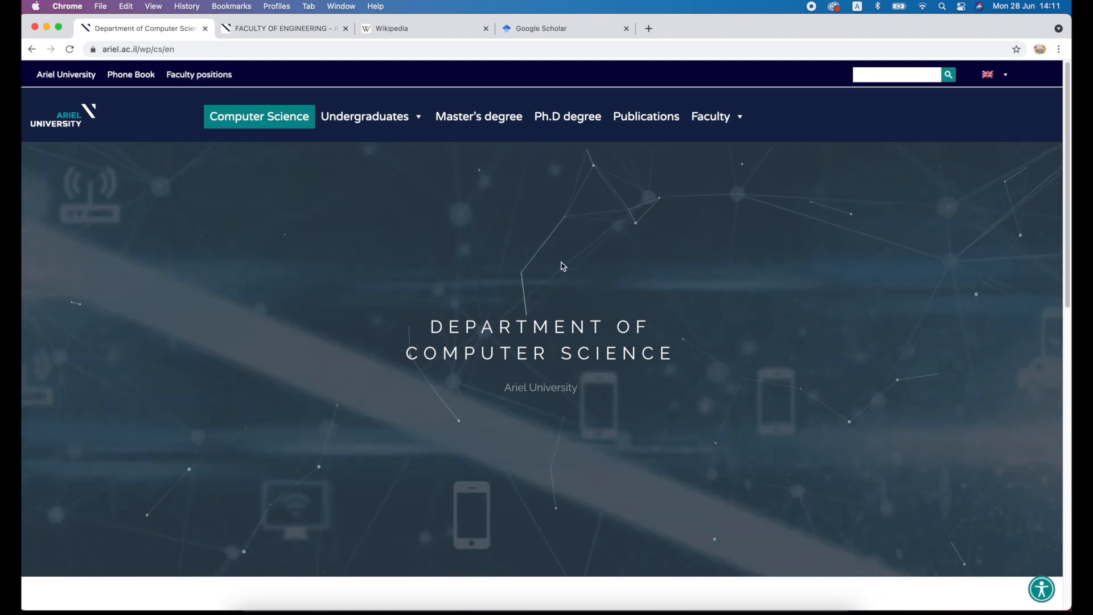
click(140, 49)
click(109, 48)
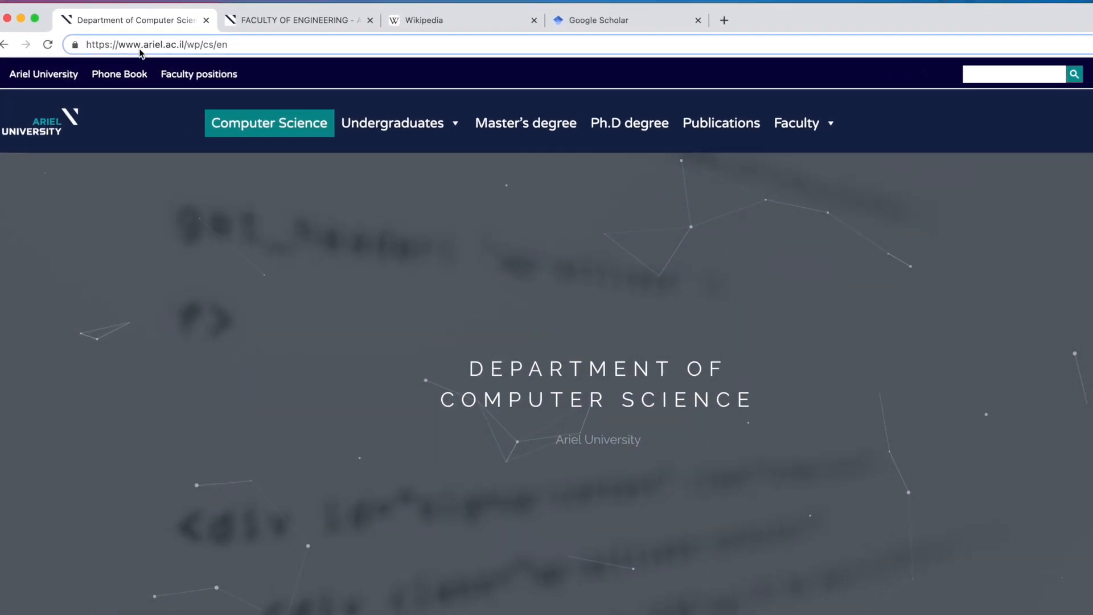
drag(87, 45, 115, 44)
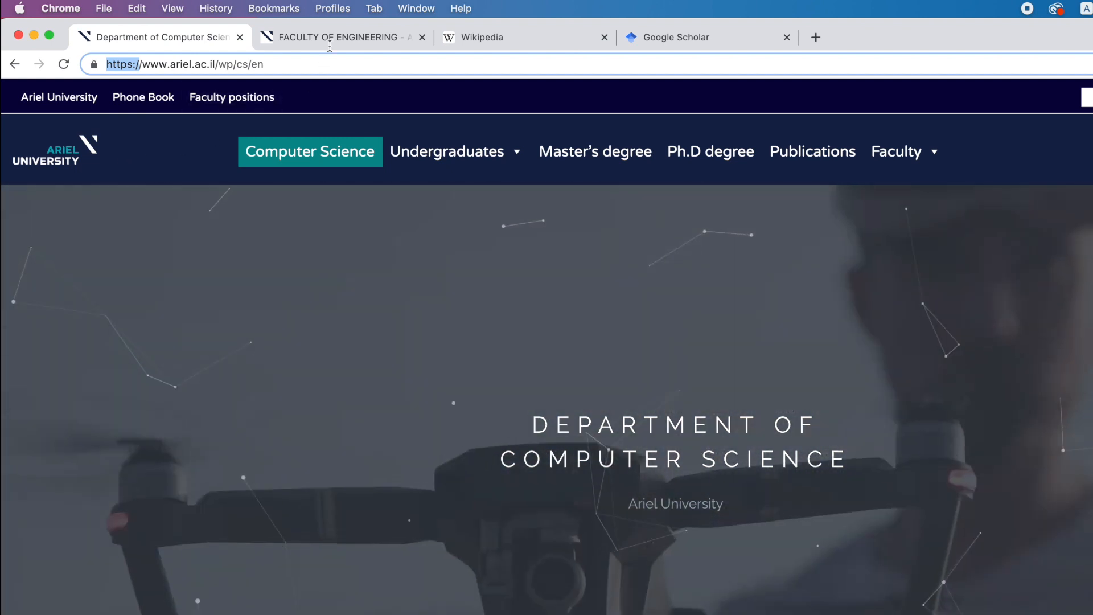
click(330, 38)
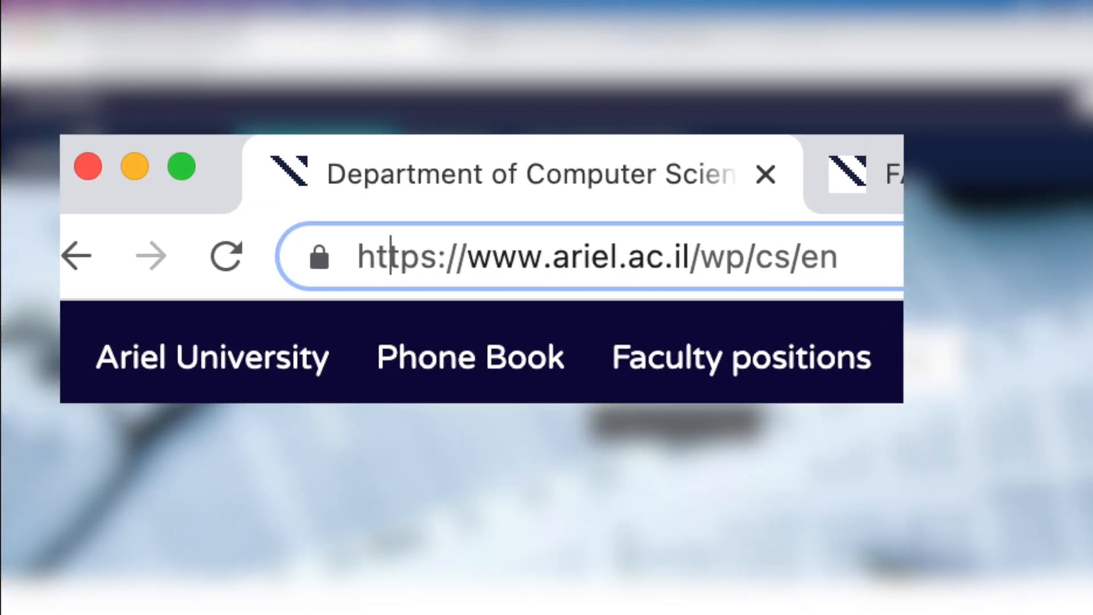